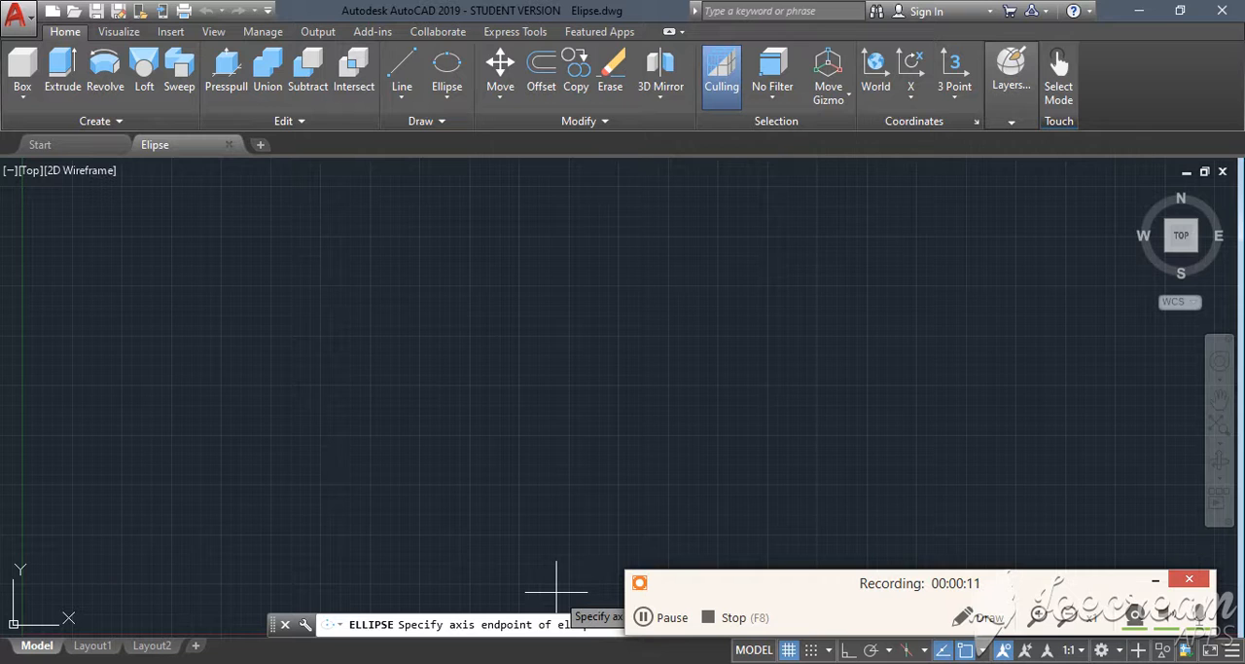
- Switch to Chrome and study the Wikipedia ellipse notation diagram, covering the centre, foci, vertices and semi-axes, before returning to AutoCAD
key(alt+Tab)
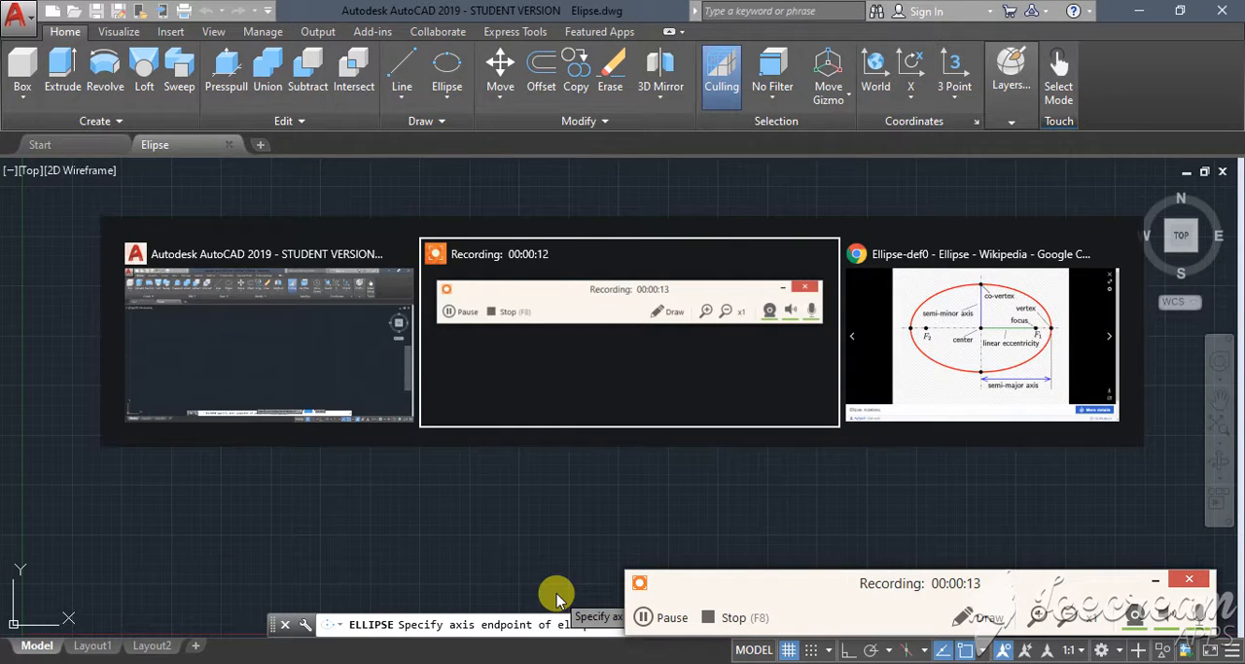
key(Tab)
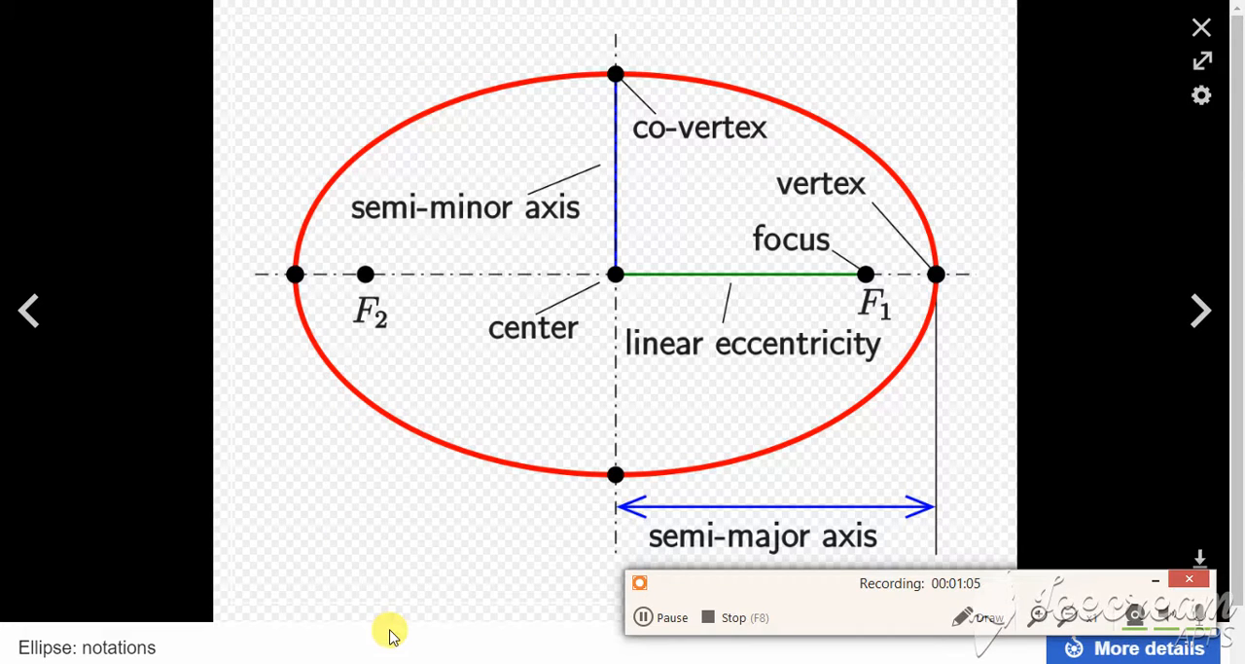
key(alt+Tab)
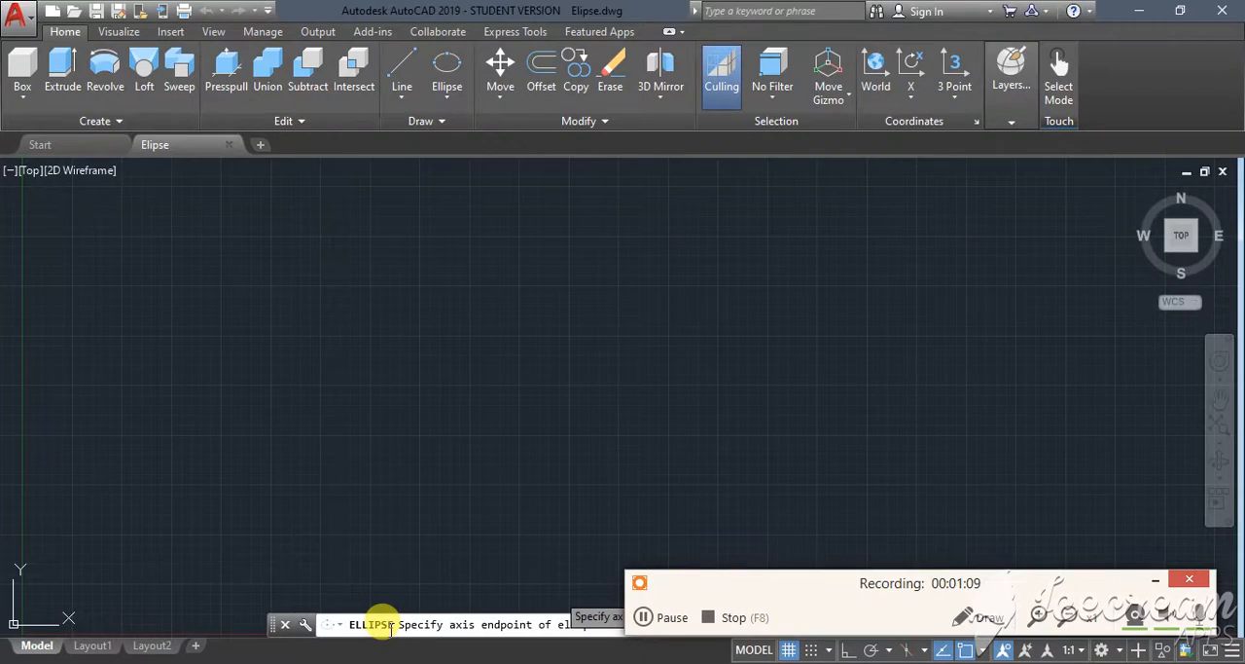
click(457, 110)
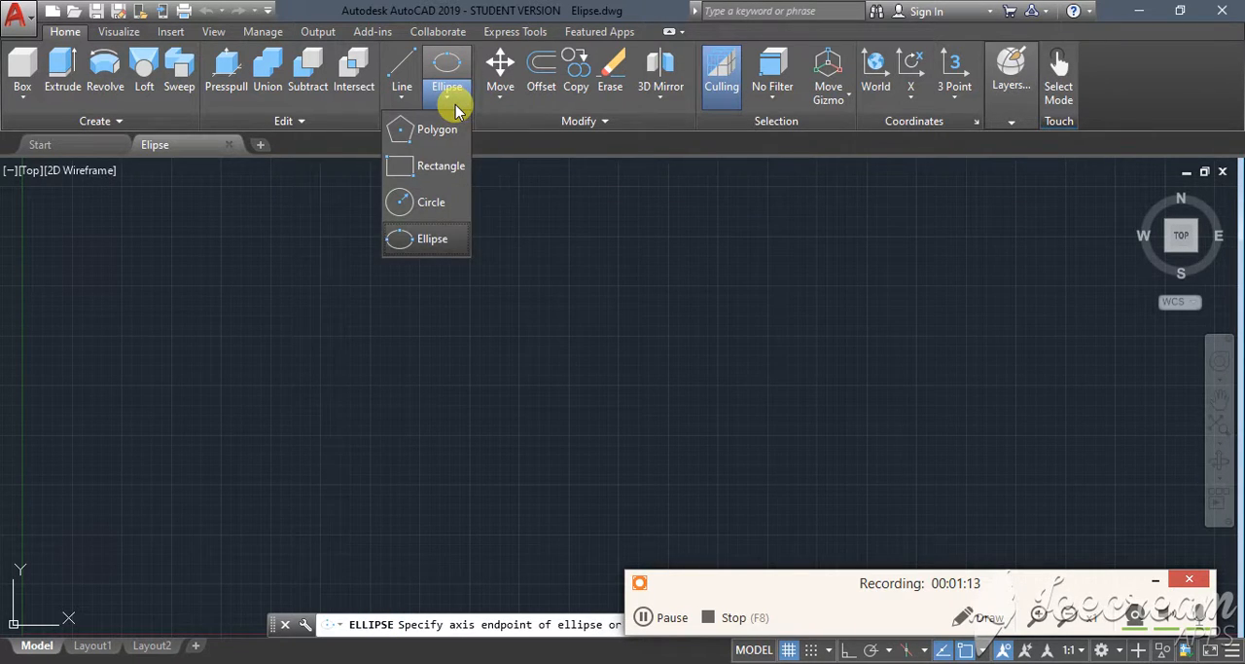
click(434, 245)
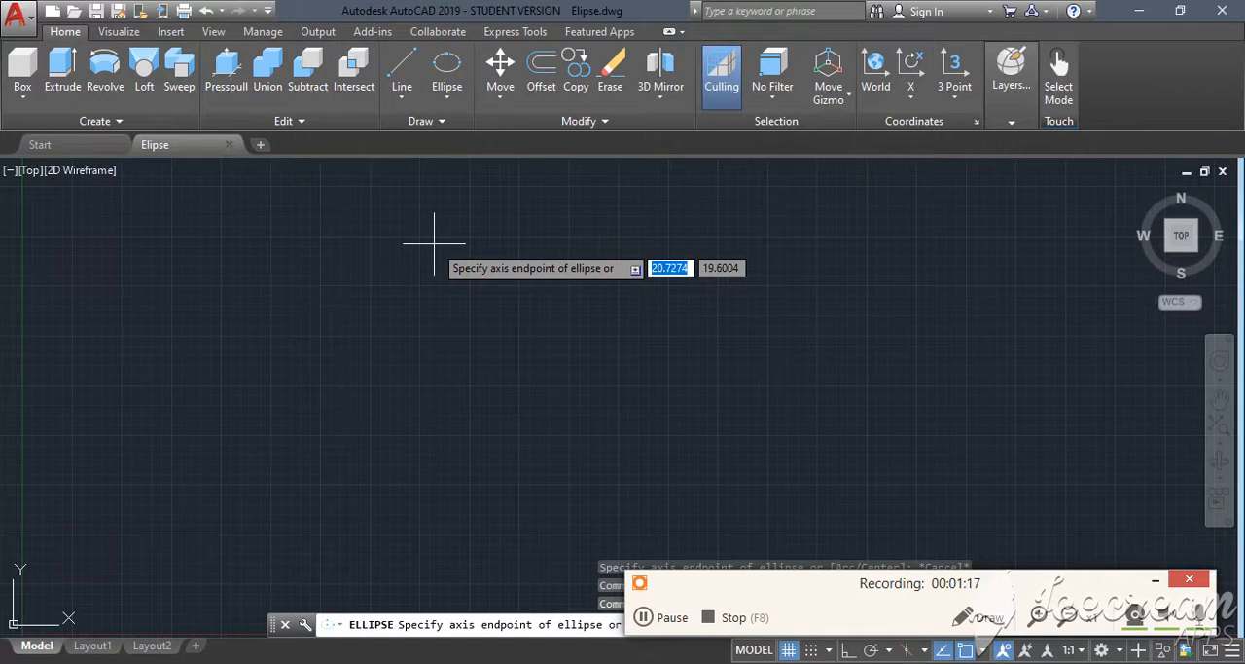
click(434, 245)
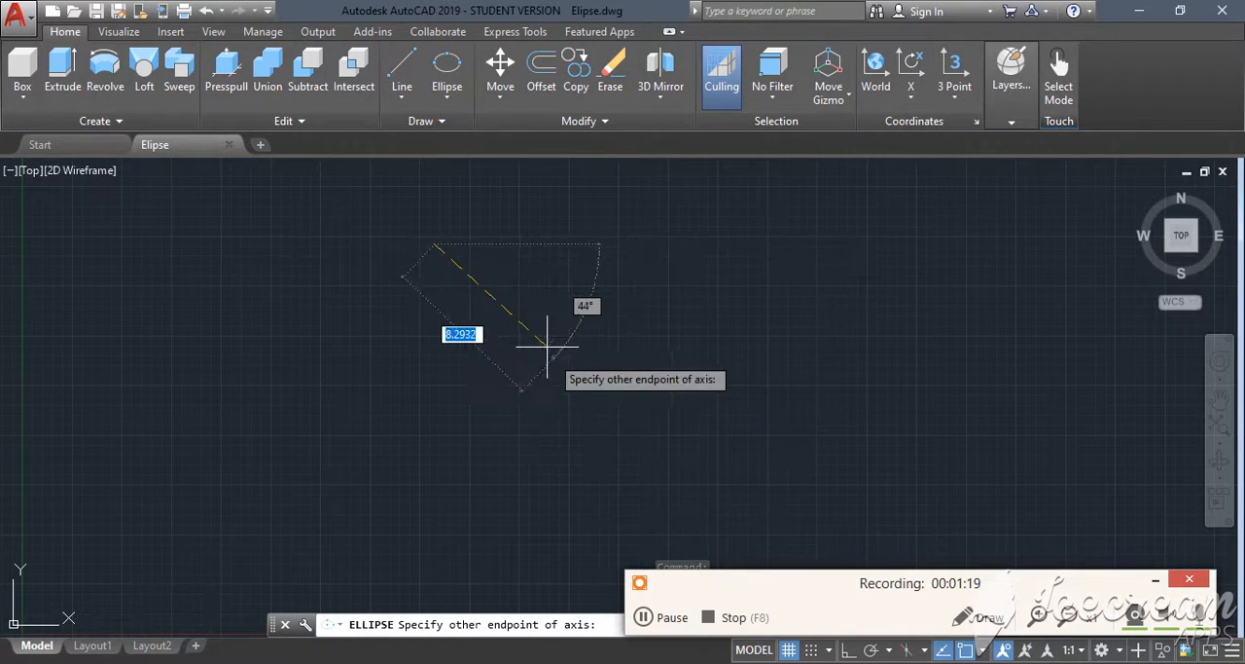
key(Escape)
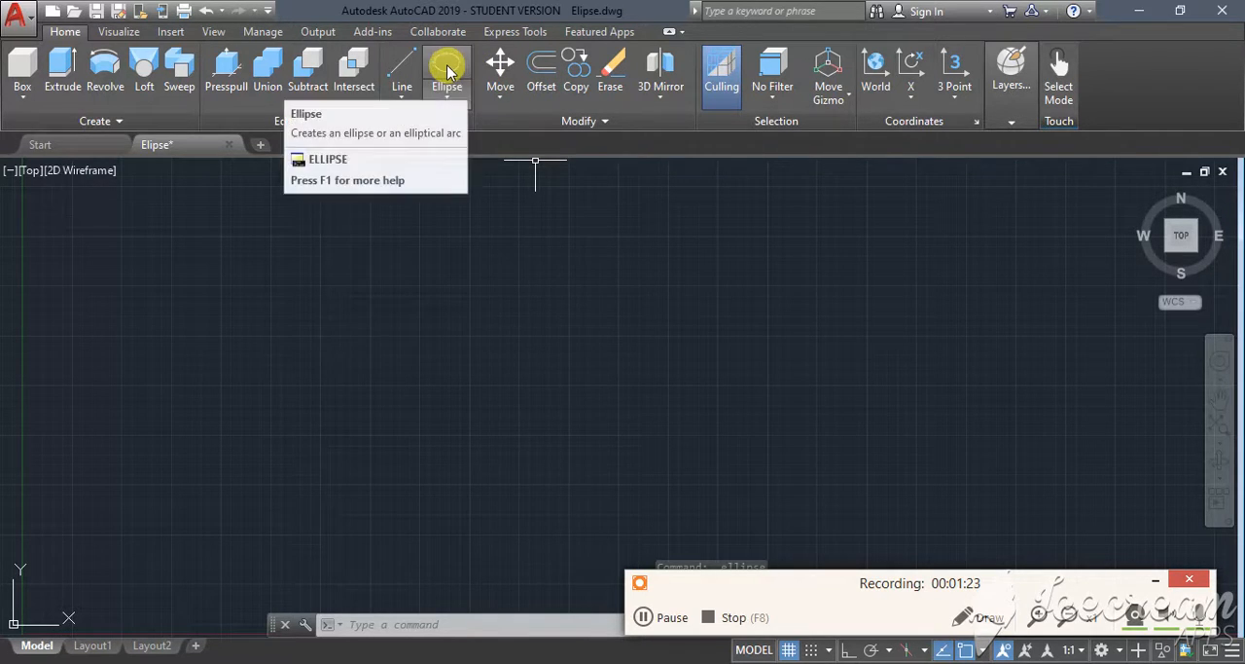
- With Ortho on, draw an ellipse from axis endpoint 10,10 with a horizontal axis of 20 and a distance of 5 to the other axis
text(el)
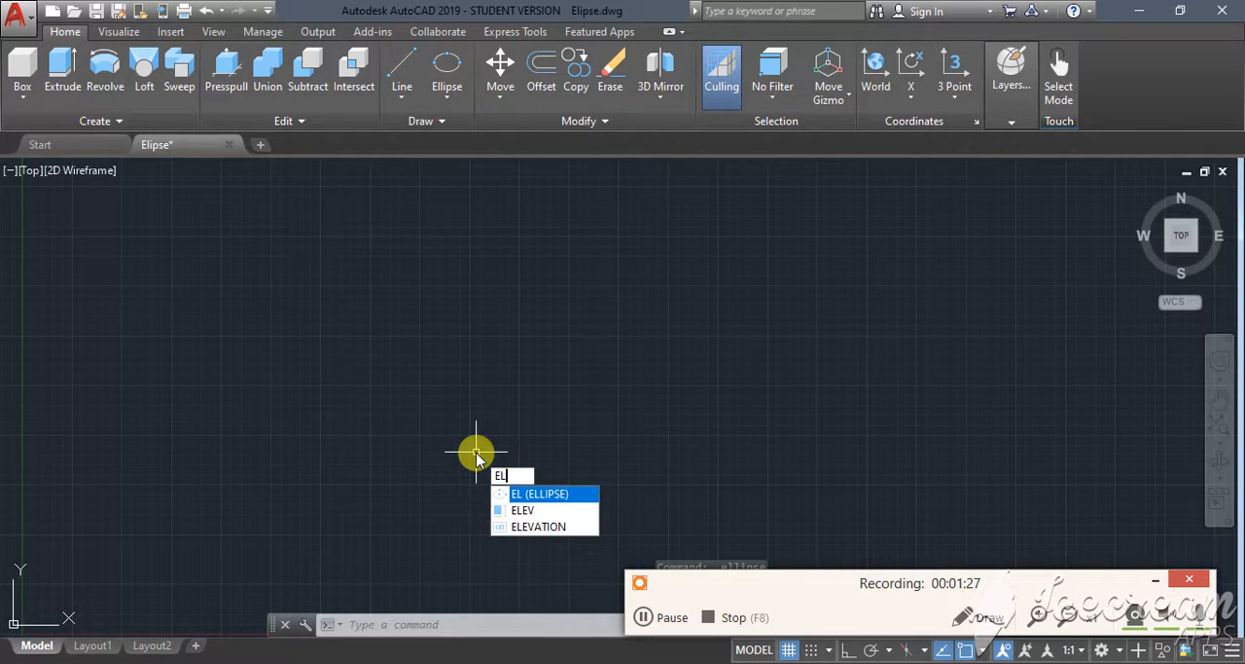
click(541, 494)
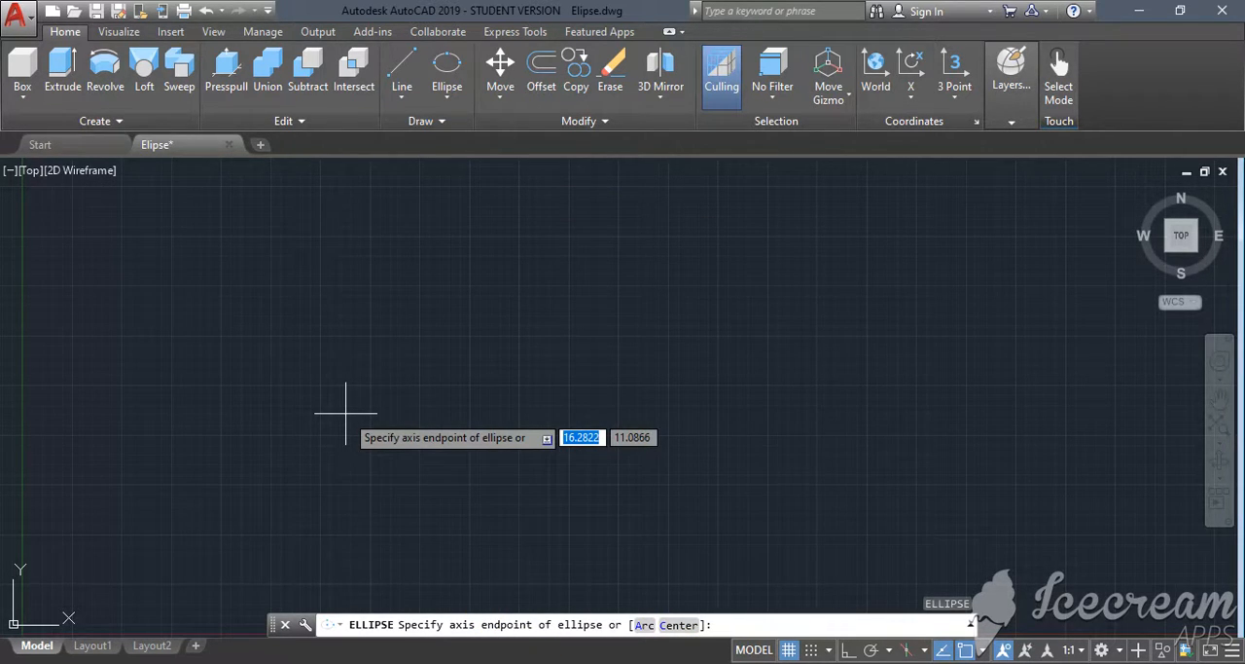
click(847, 650)
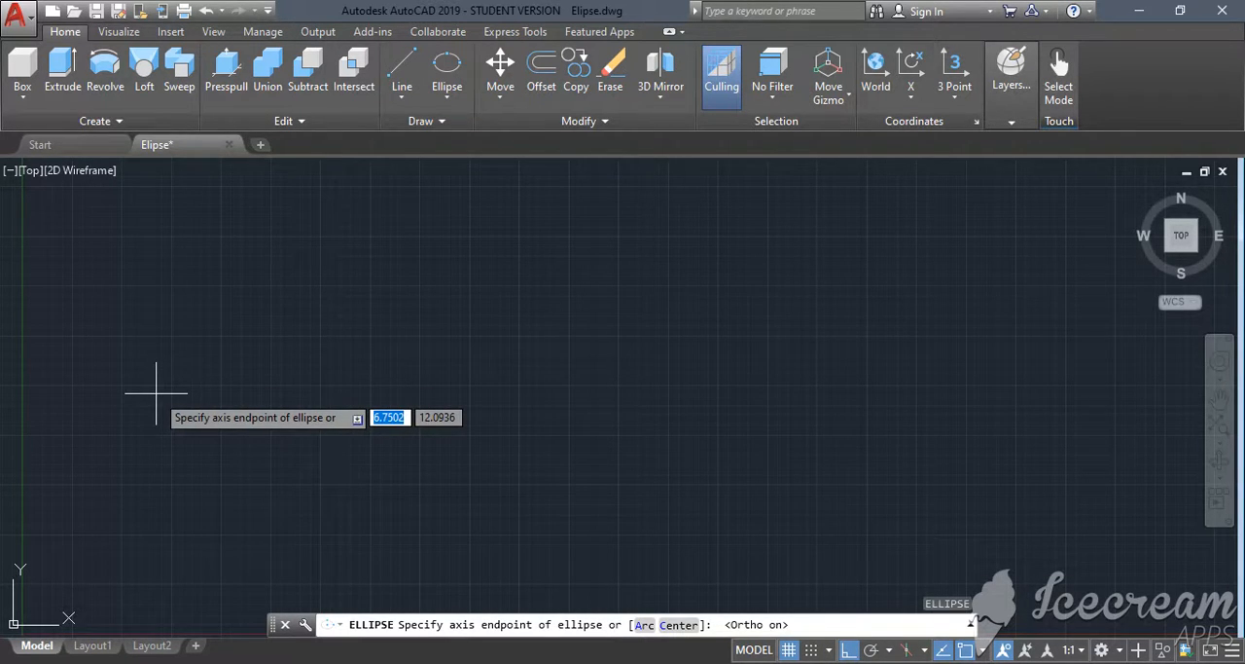
text(10)
key(Tab)
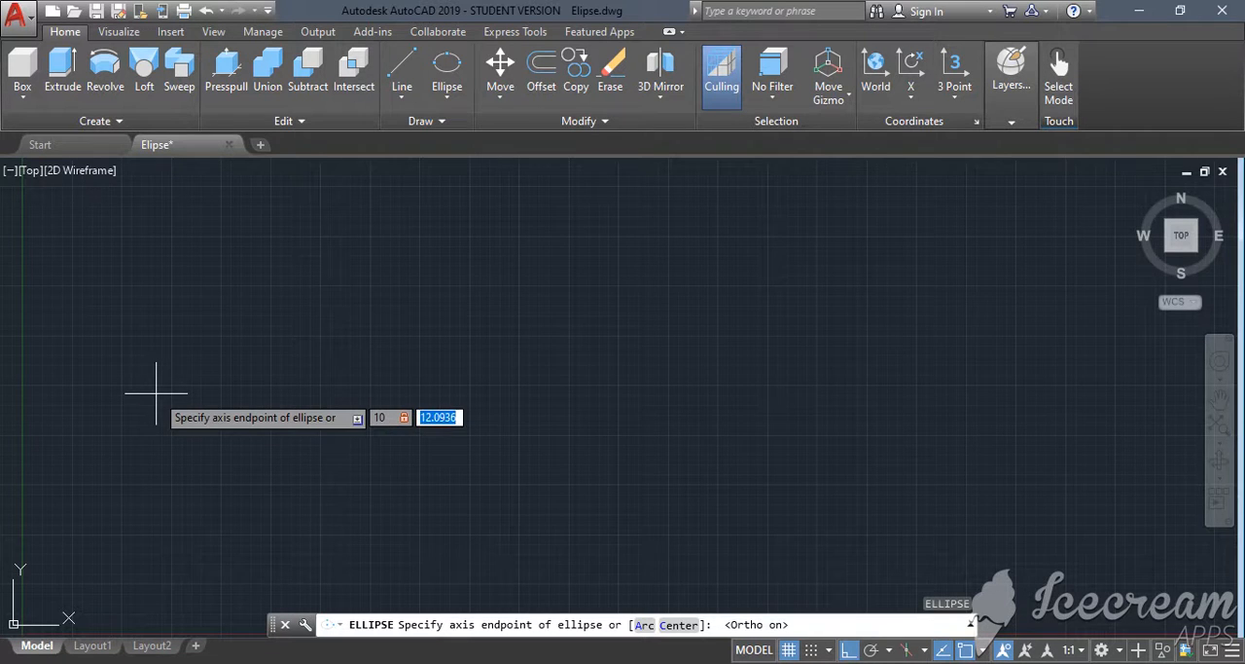
text(10)
click(156, 393)
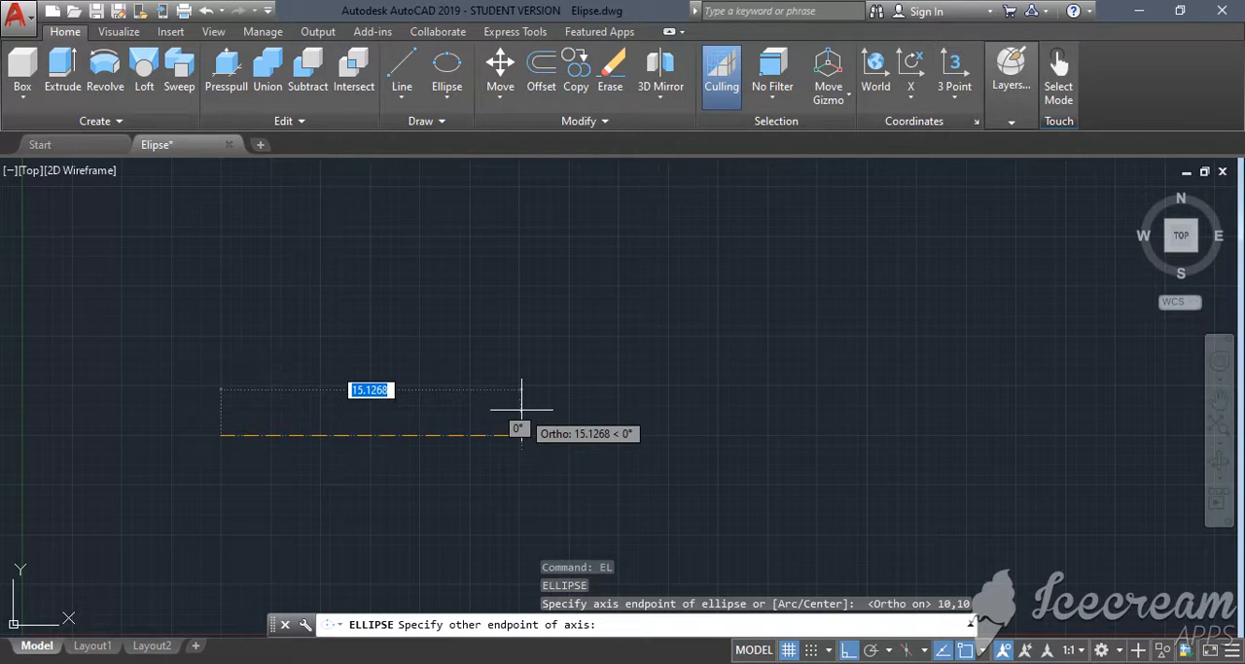
text(20)
key(Return)
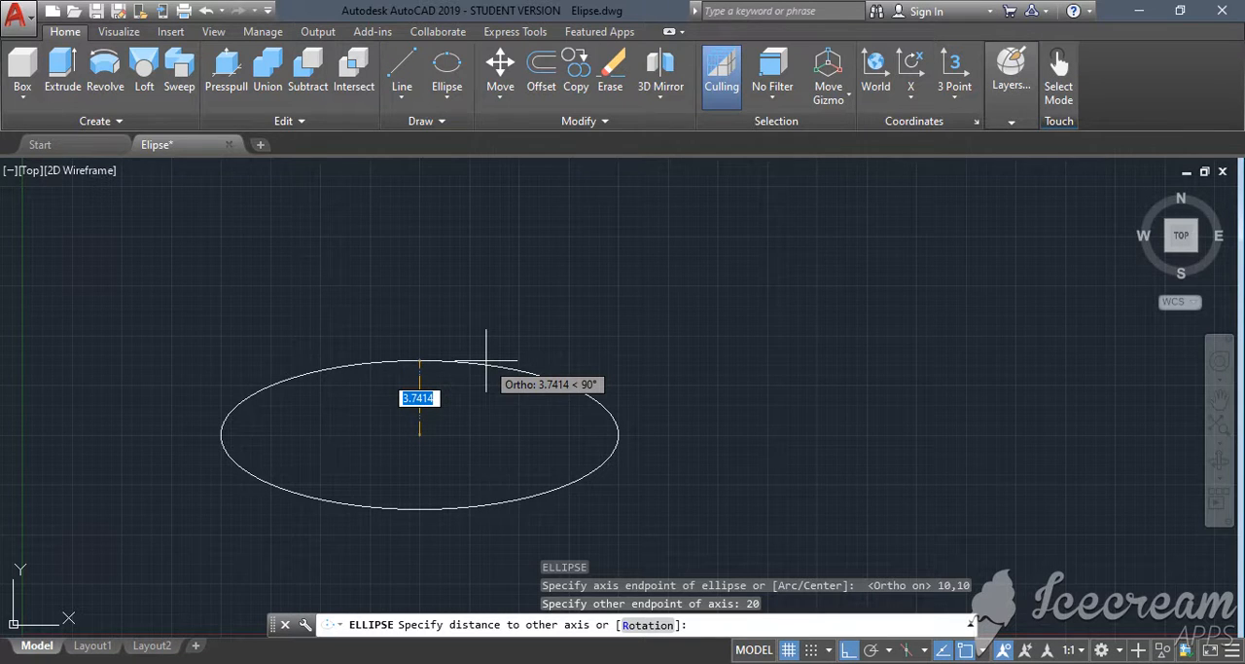
text(5)
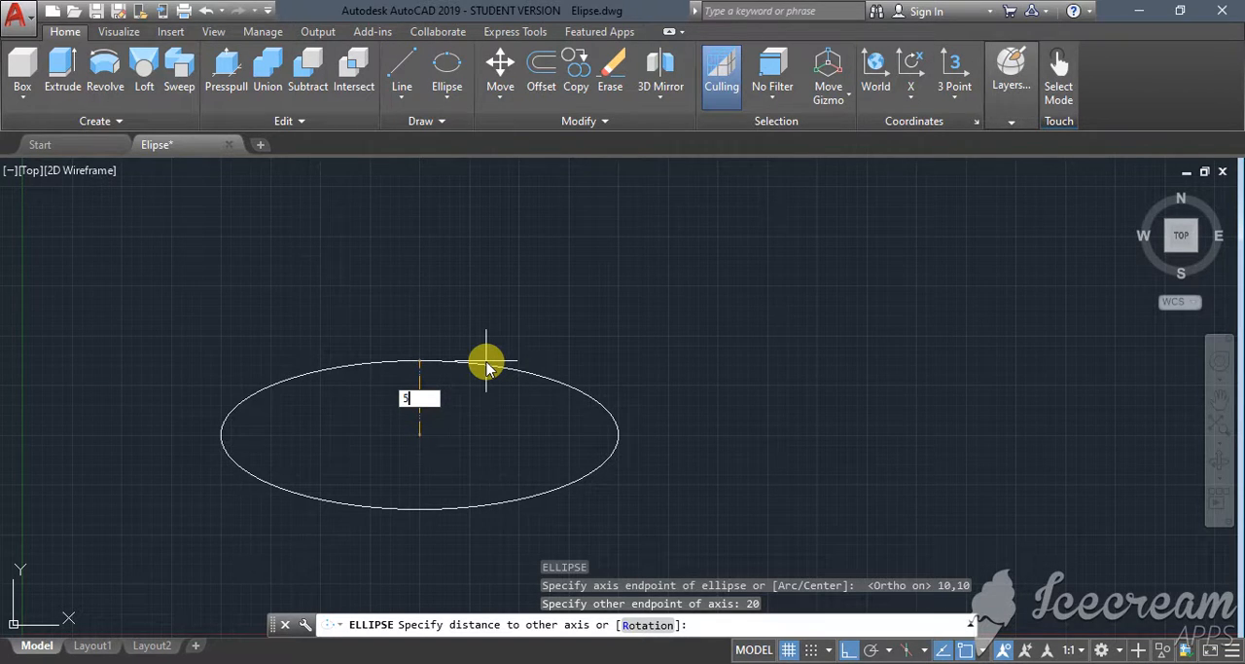
key(Return)
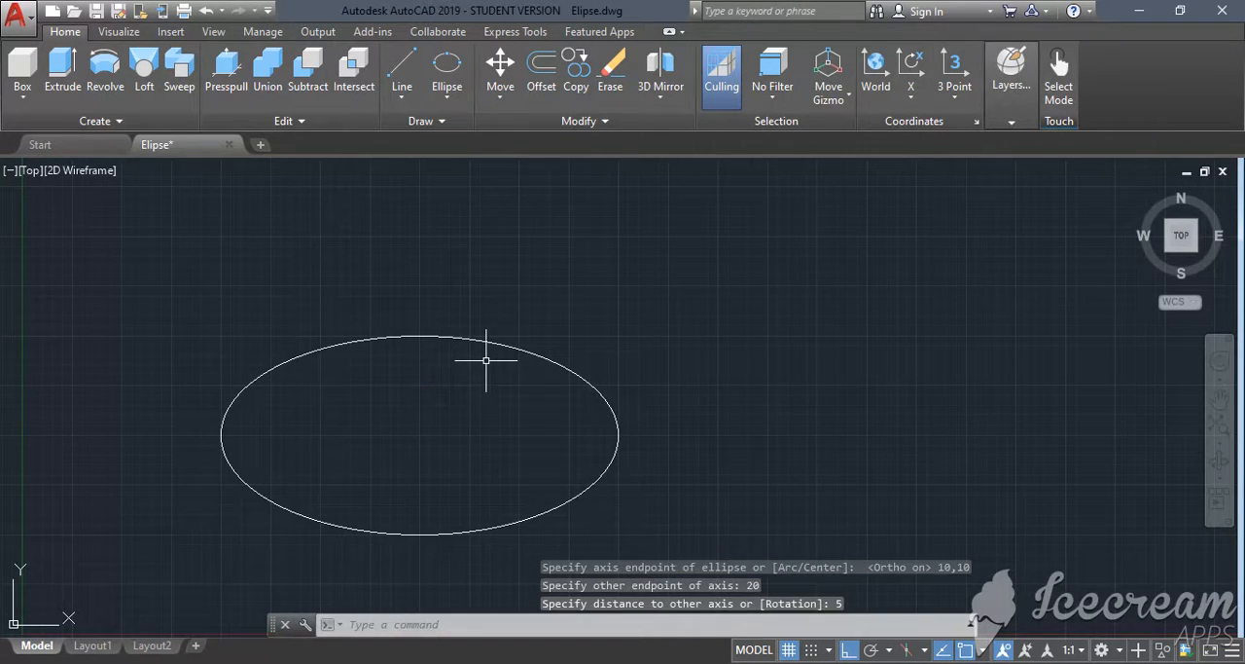
- Add a vertical linear dimension from the ellipse's top quadrant to its centre, placed just outside the ellipse's right end
click(541, 357)
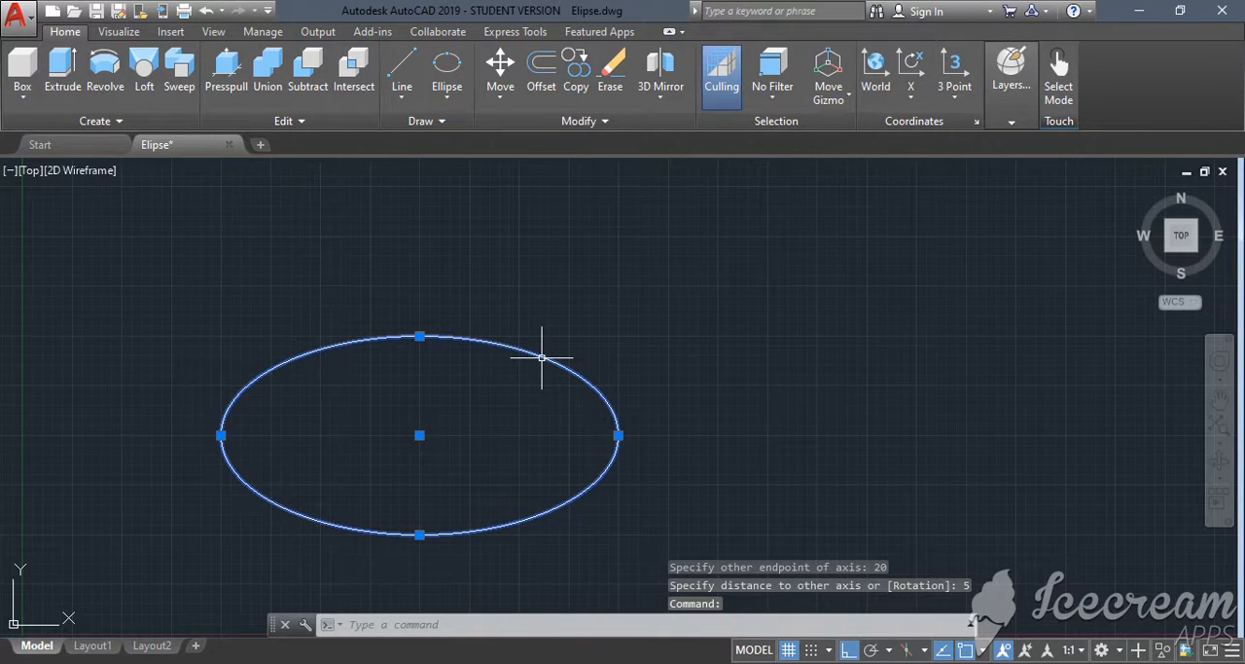
text(dim)
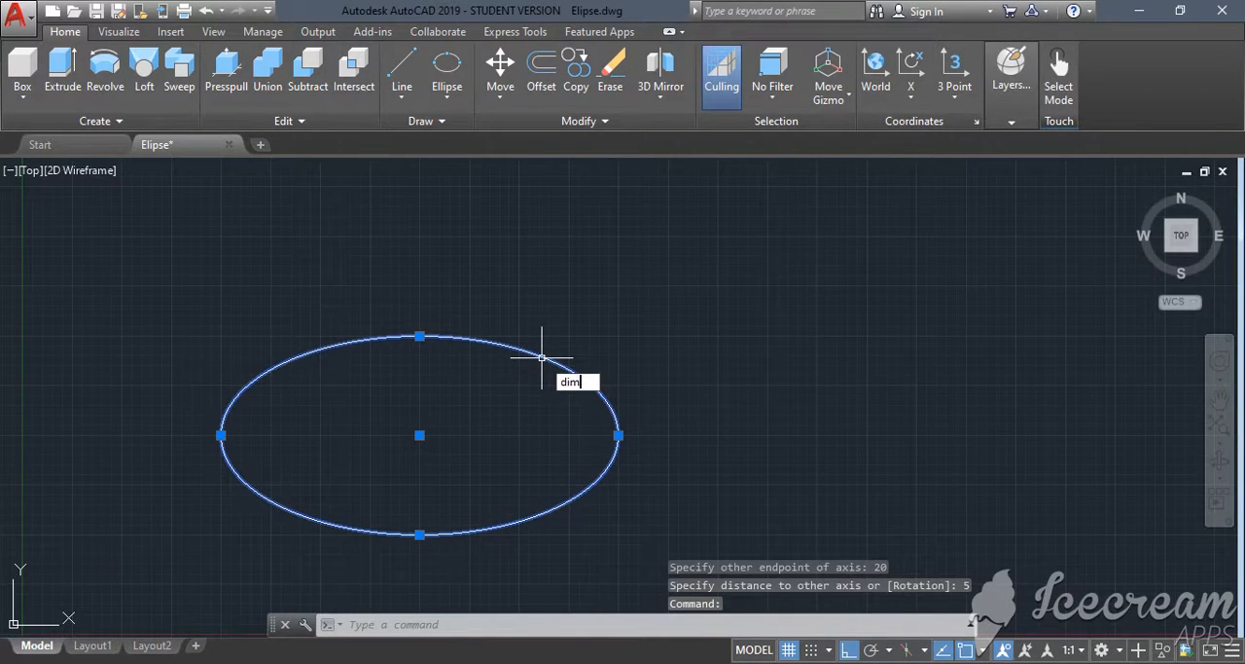
click(642, 432)
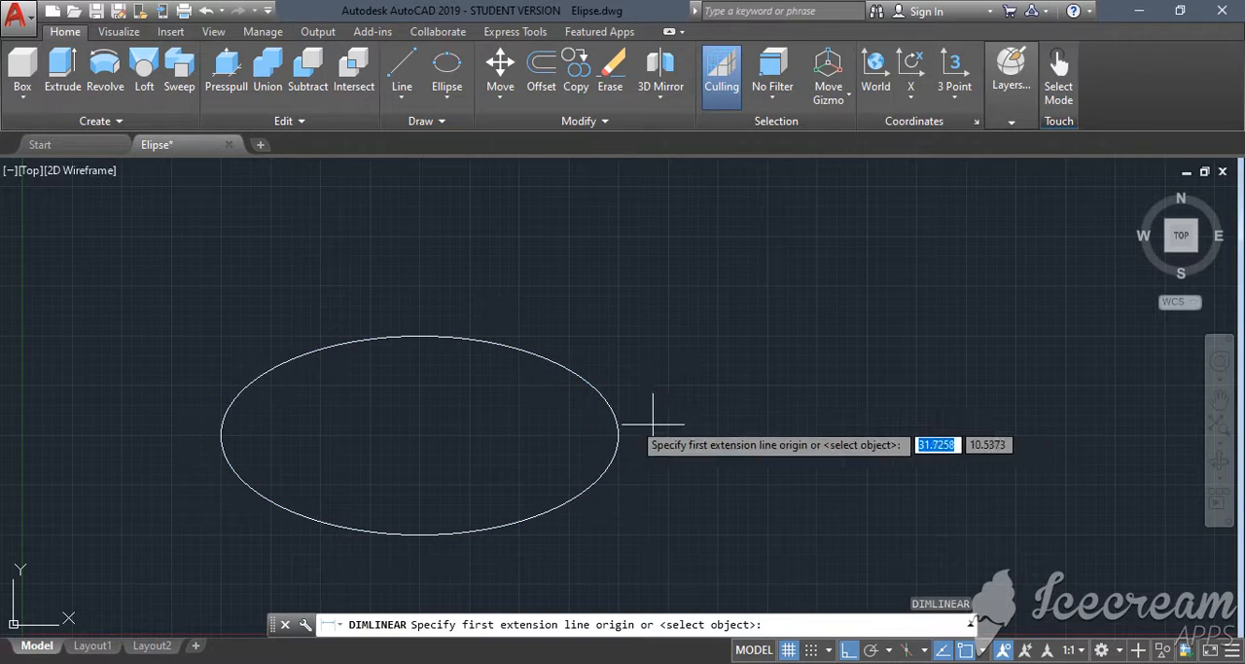
click(412, 336)
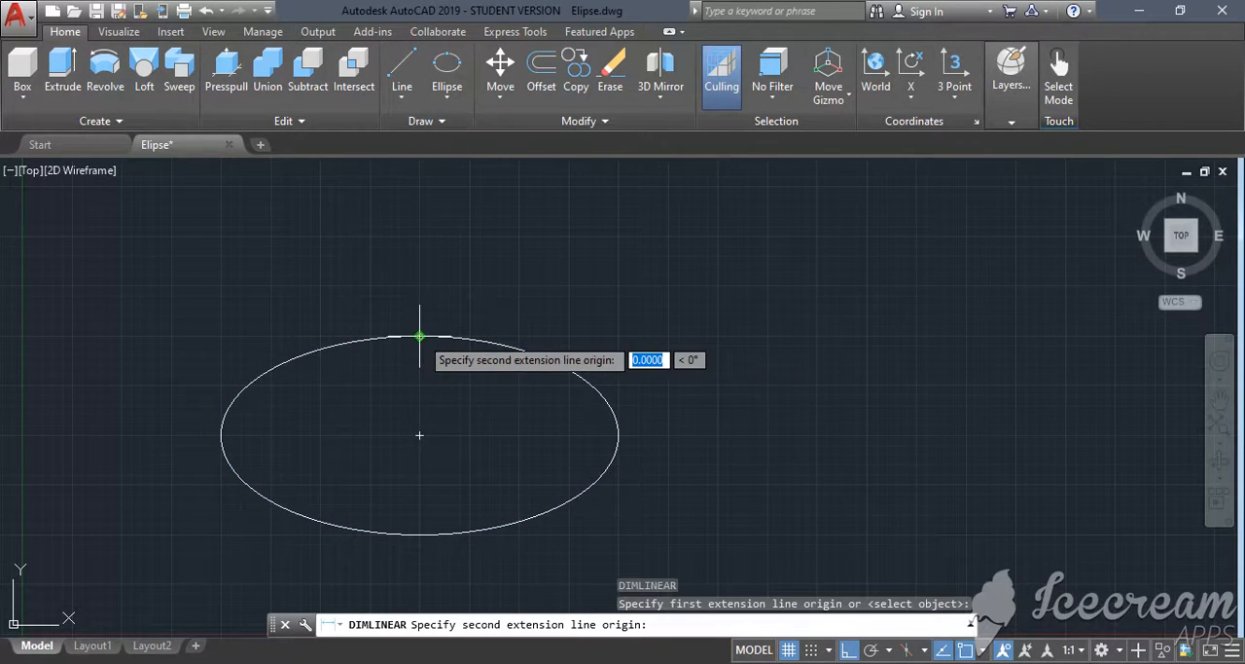
click(422, 432)
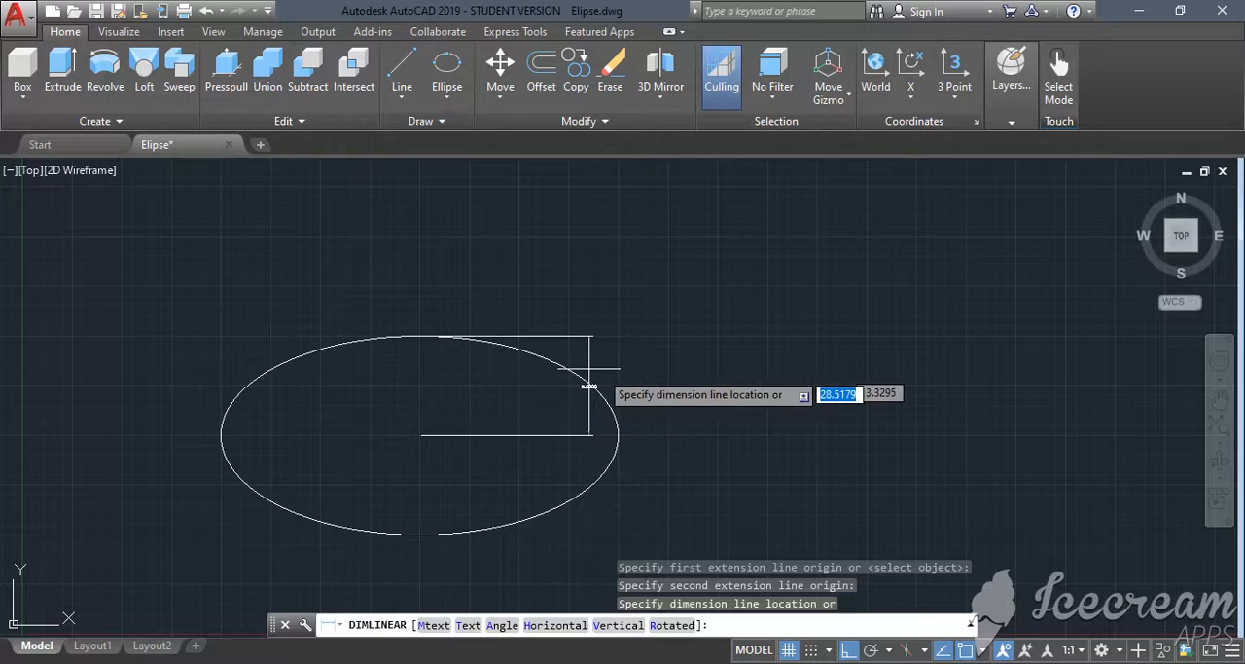
click(666, 382)
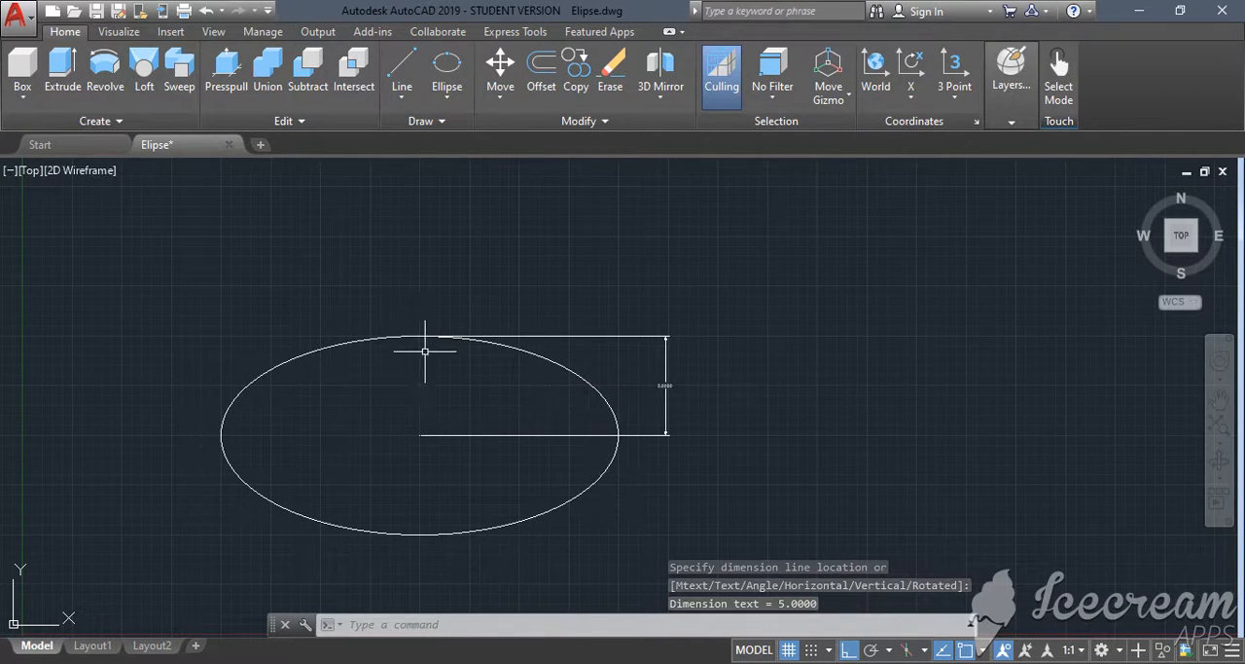
click(666, 385)
mouse_move(666, 385)
click(661, 407)
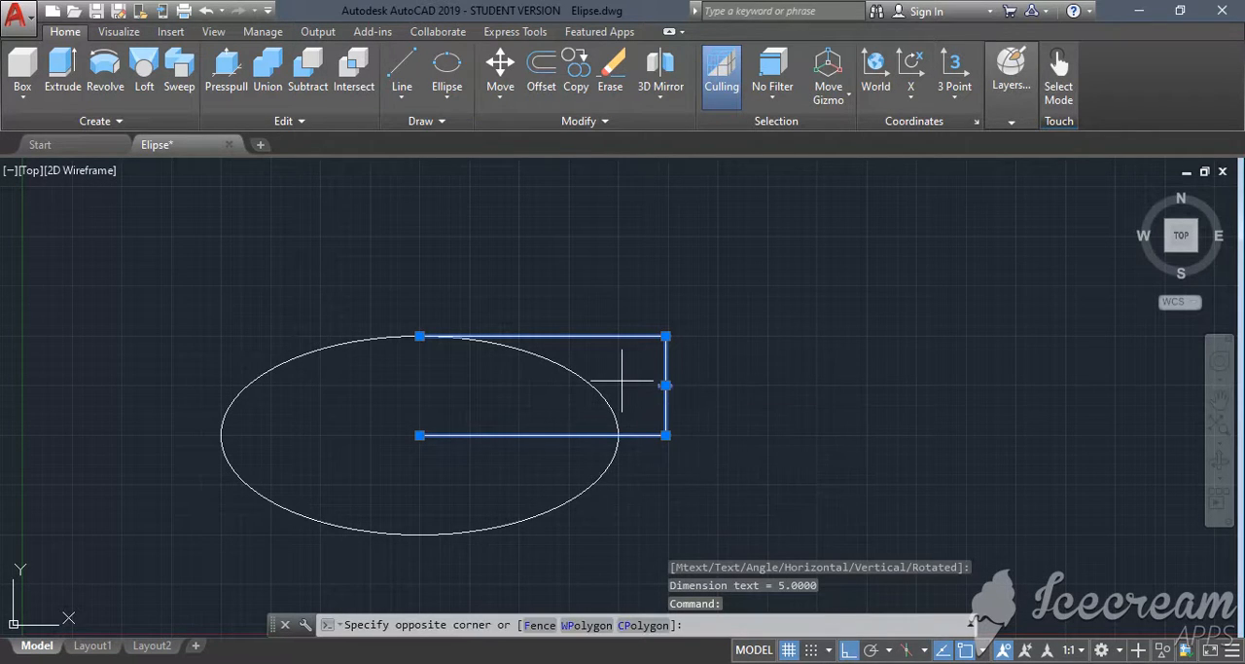
key(Escape)
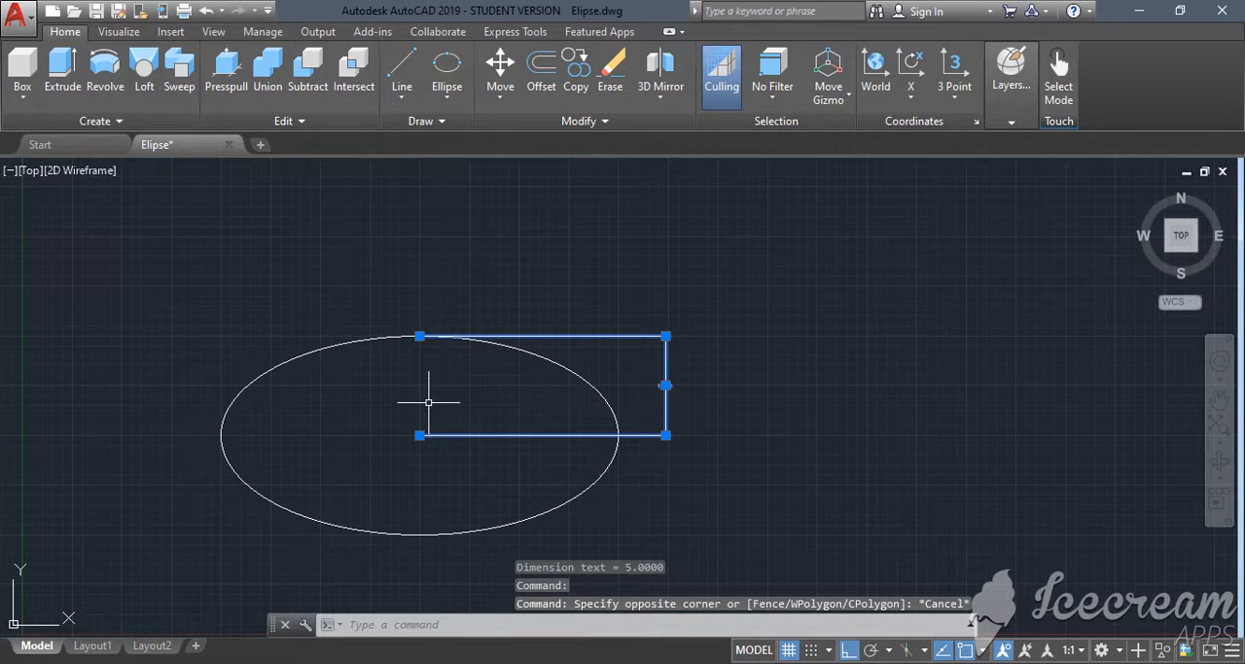
- Add a horizontal linear dimension across the ellipse's full major axis, placed below the ellipse
text(dim)
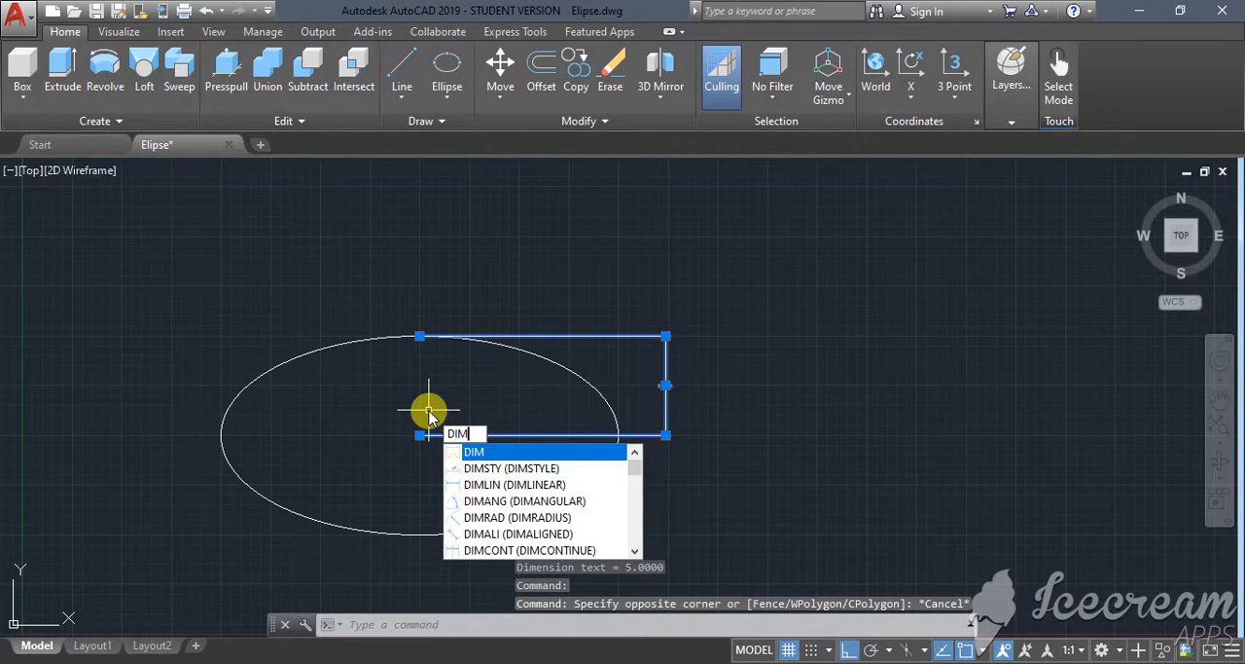
key(Down)
key(Down)
key(Return)
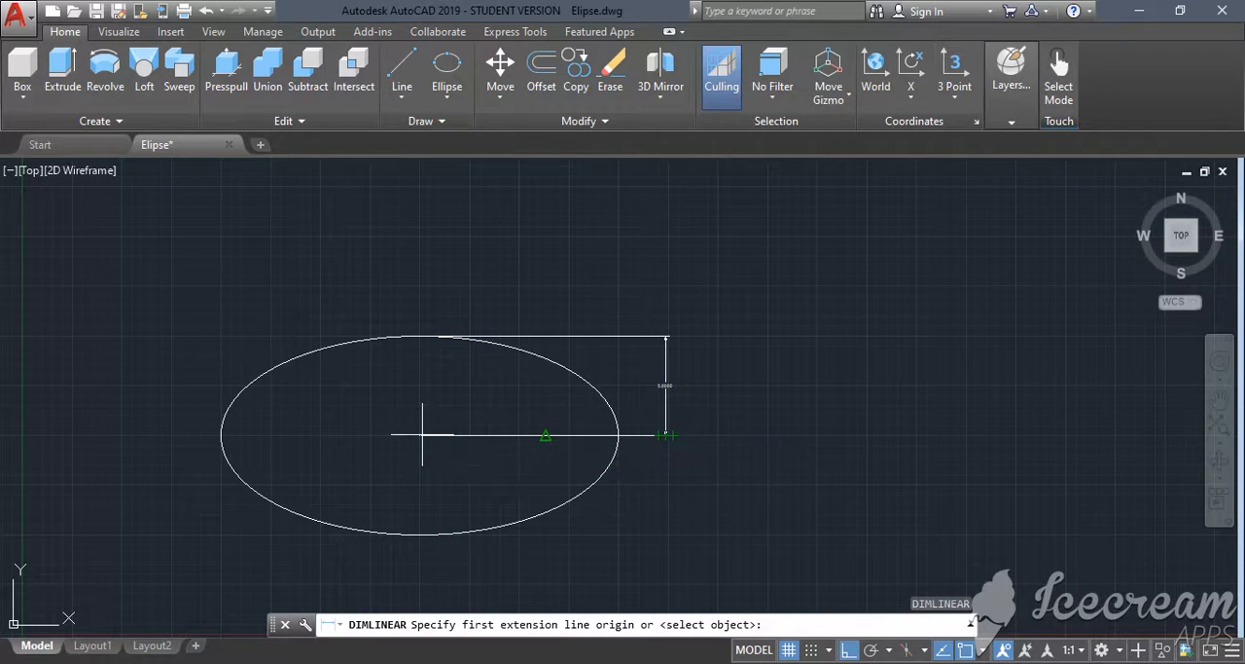
click(220, 435)
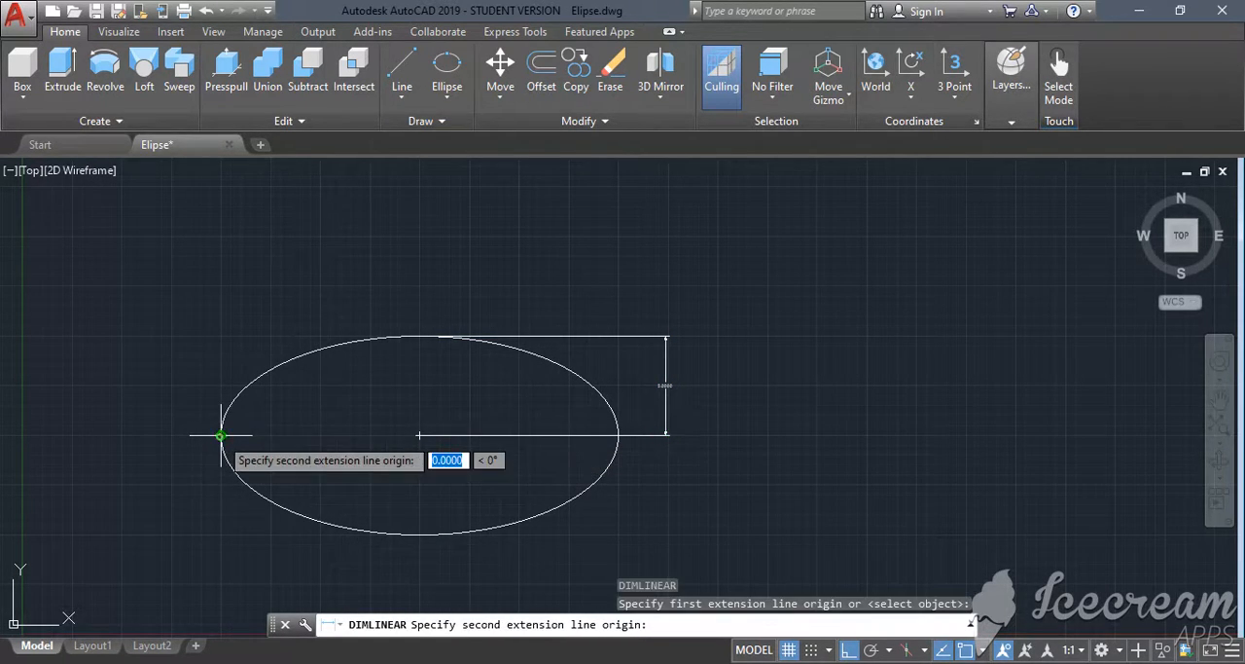
click(619, 435)
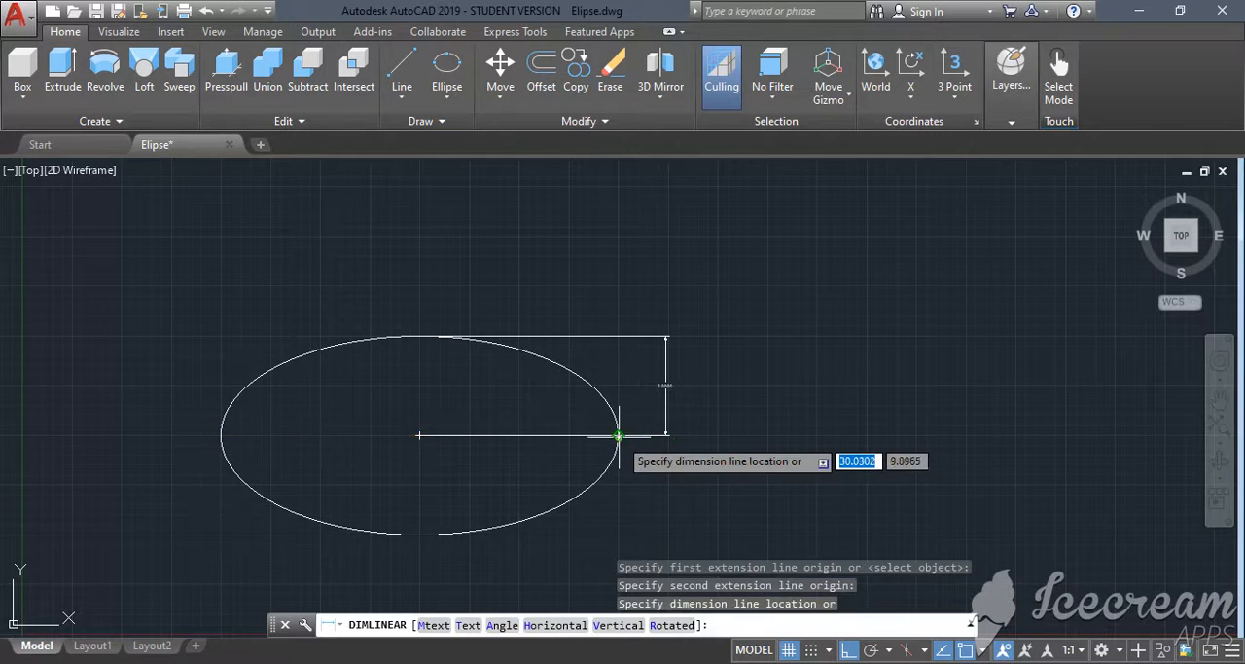
click(628, 553)
scroll(701, 383, up, 10)
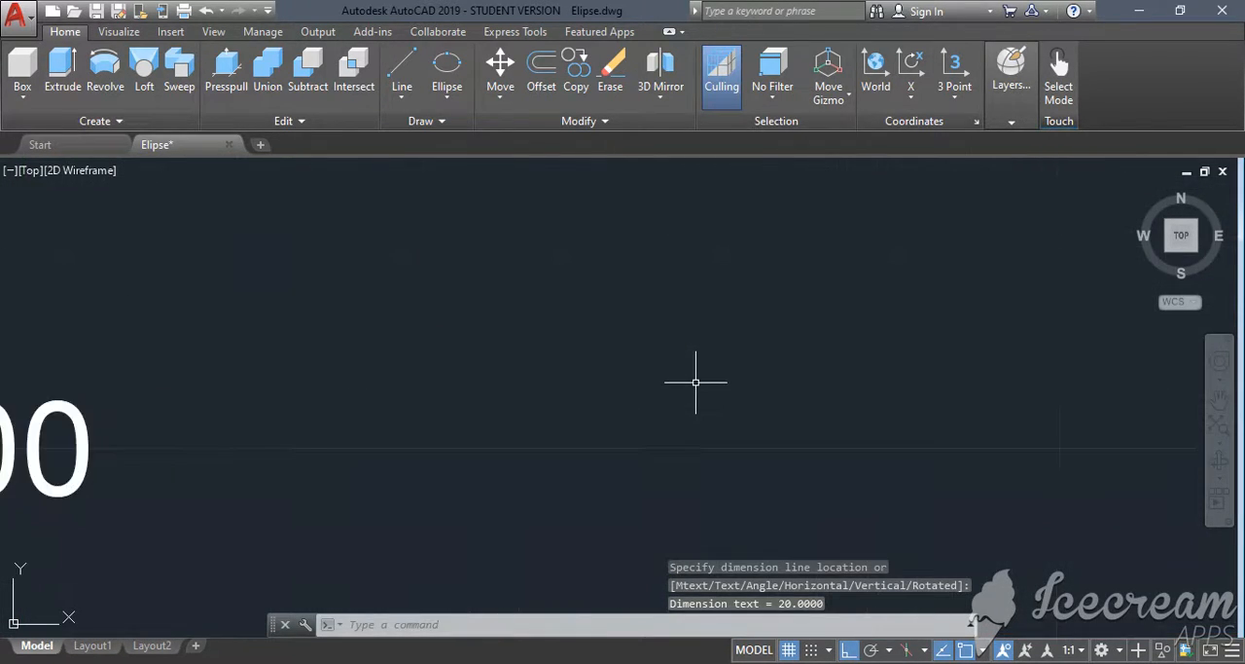
scroll(696, 382, down, 10)
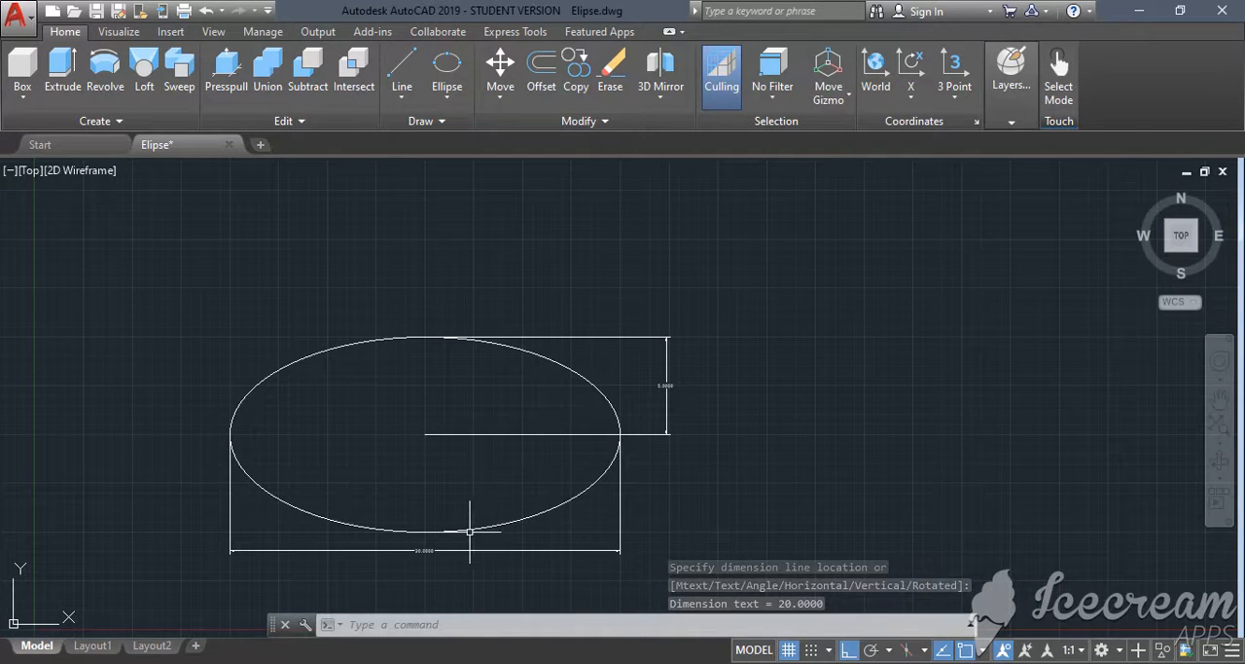
scroll(429, 550, up, 10)
scroll(417, 556, down, 8)
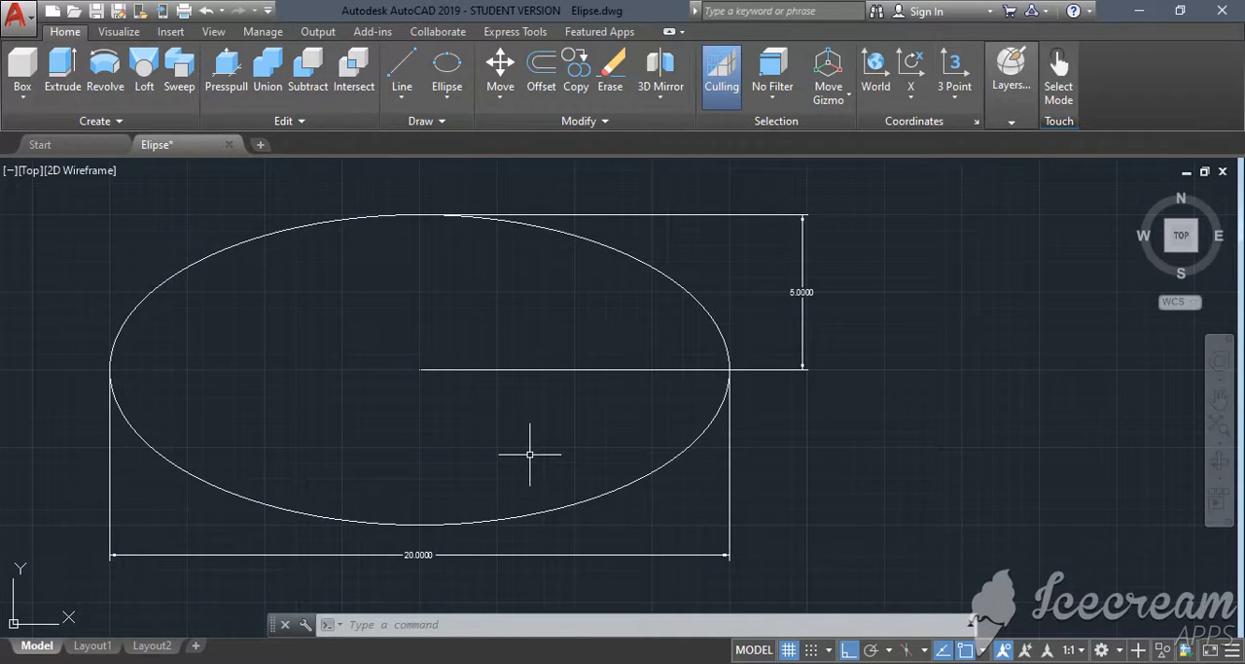
- Draw a second ellipse by its centre at about 25.19,37.45, with a horizontal semi-axis of 20 and a distance of 8 to the other axis
scroll(529, 453, down, 6)
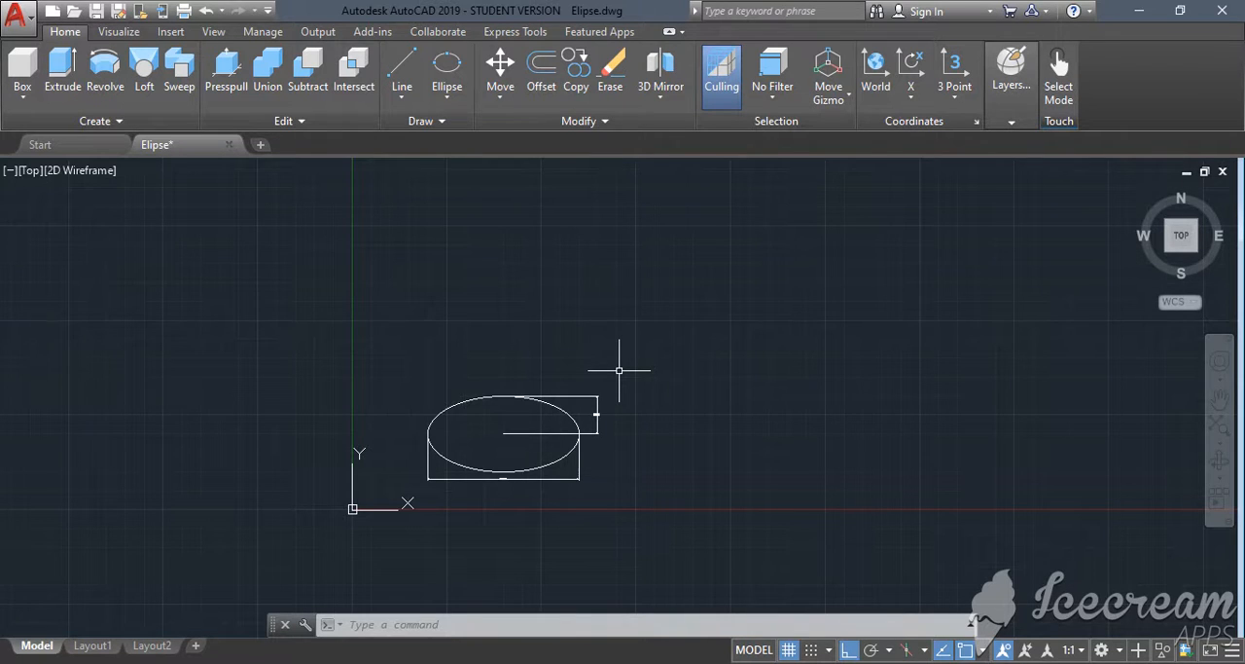
click(452, 70)
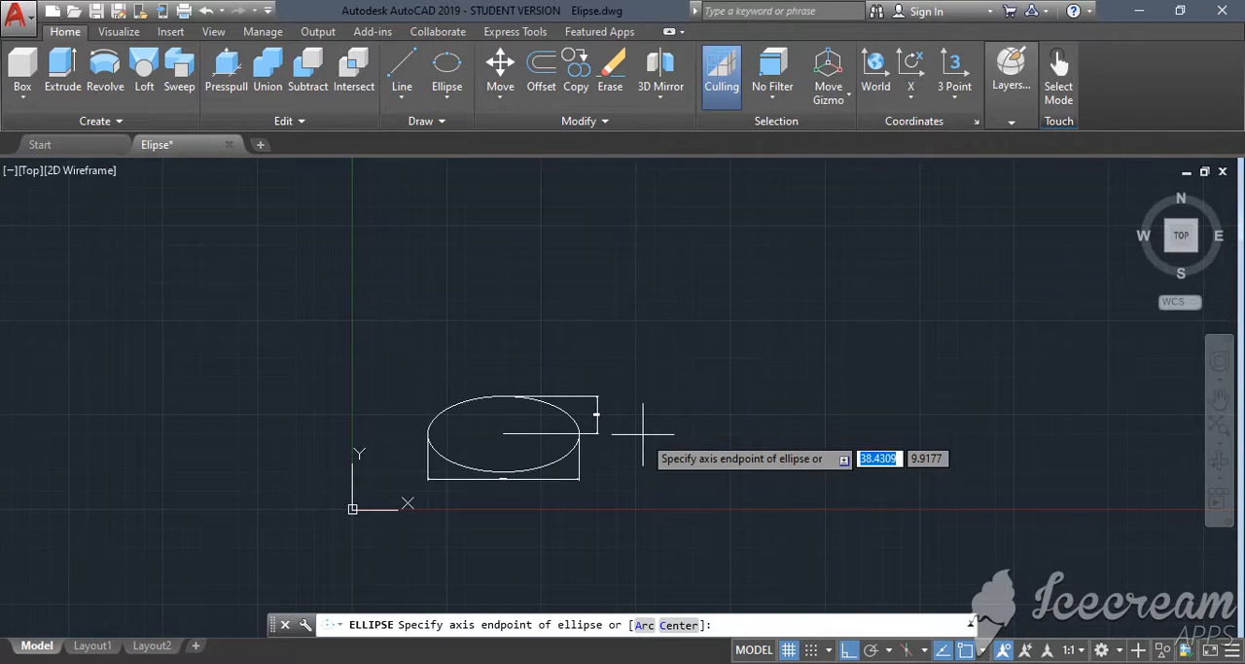
text(c)
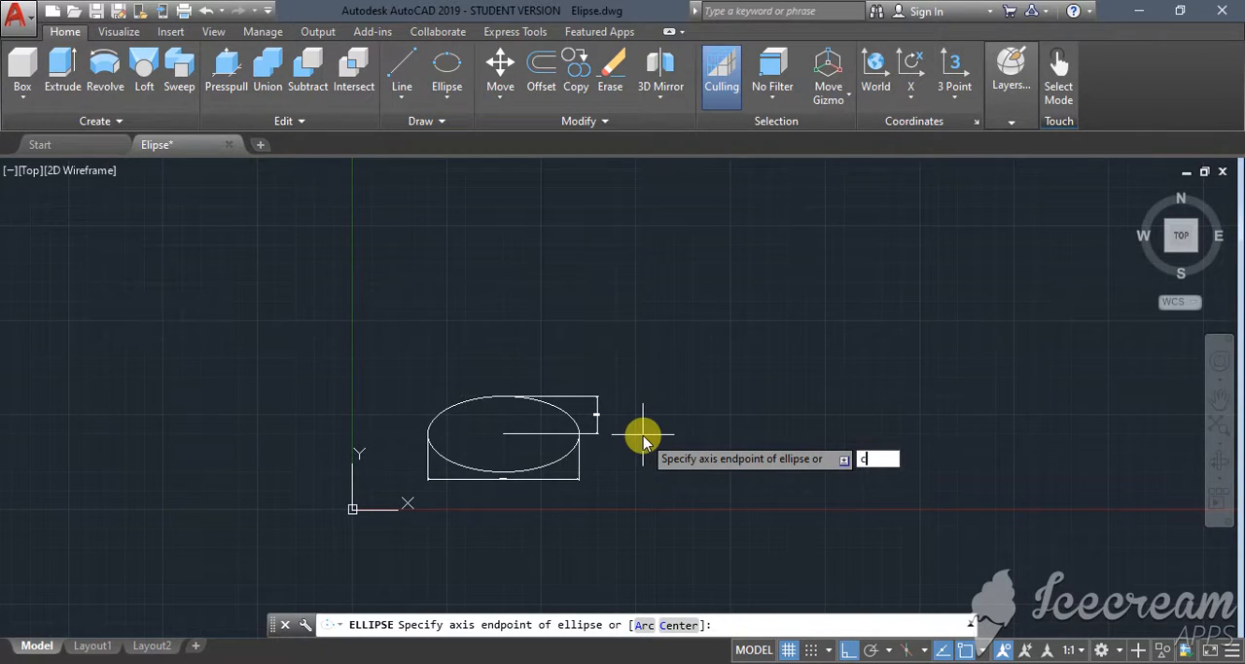
key(Return)
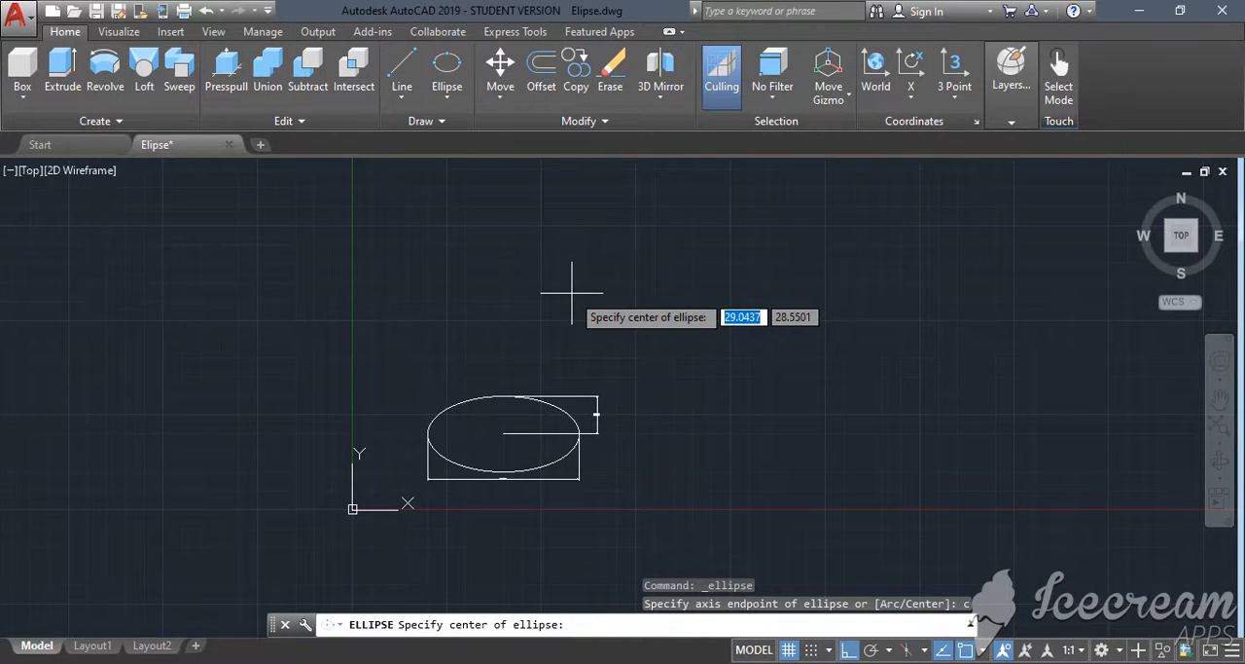
click(543, 225)
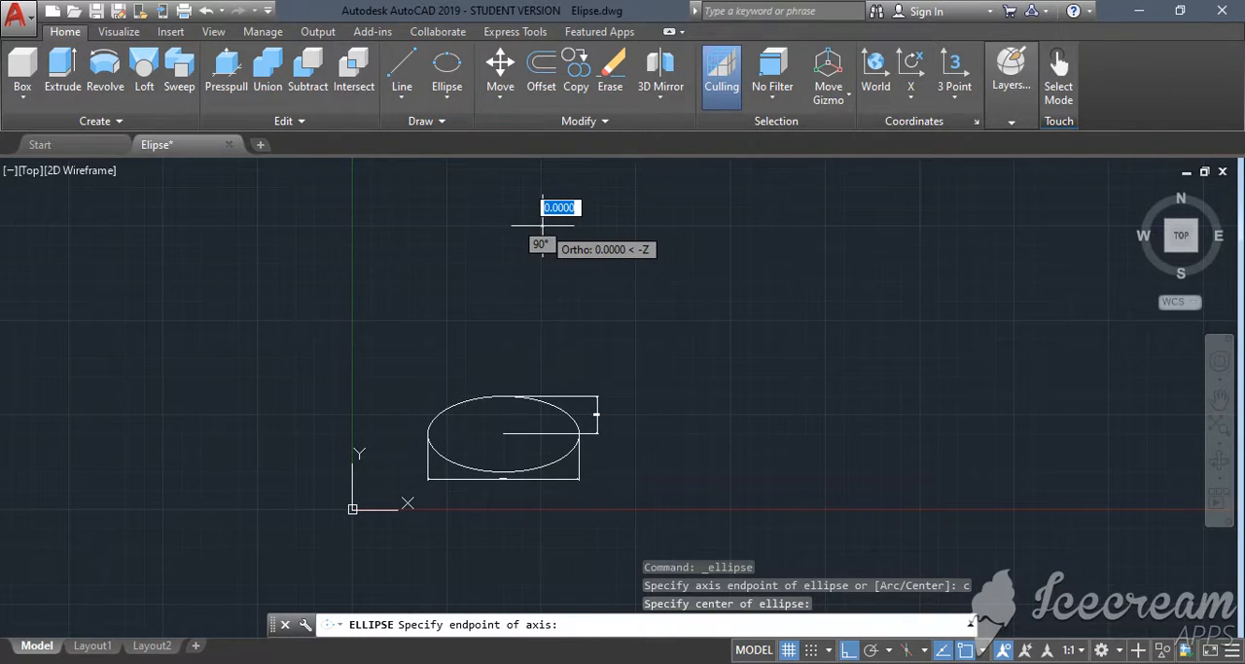
text(20)
click(734, 261)
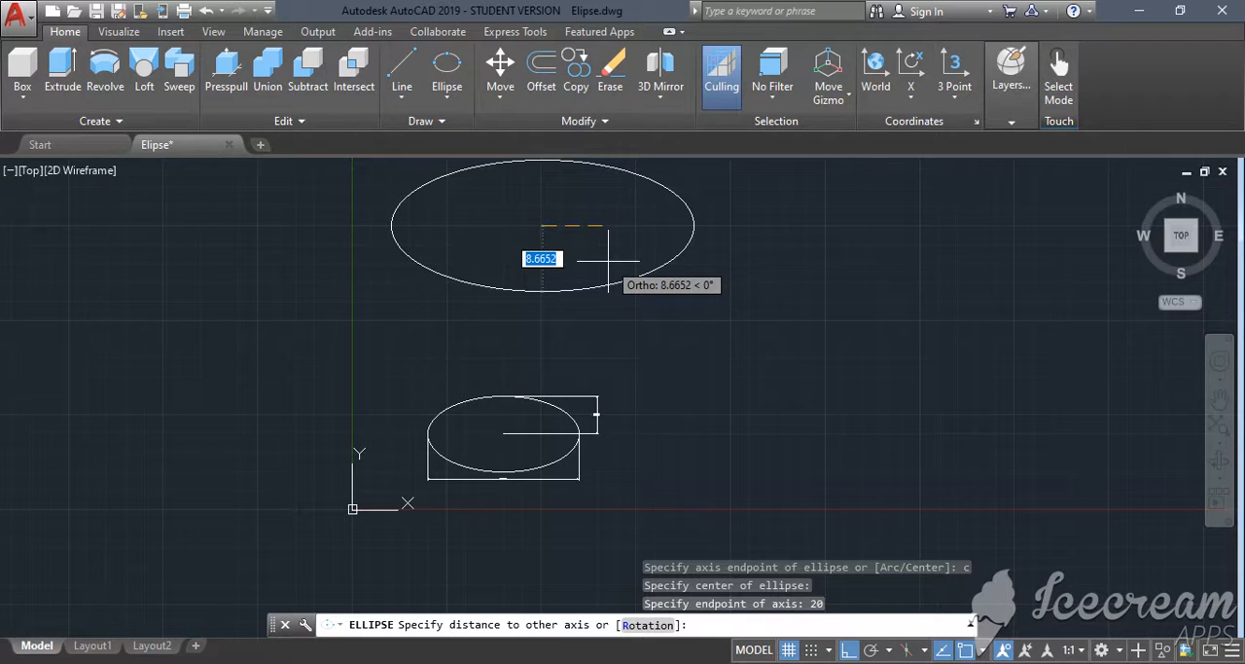
text(8)
key(Return)
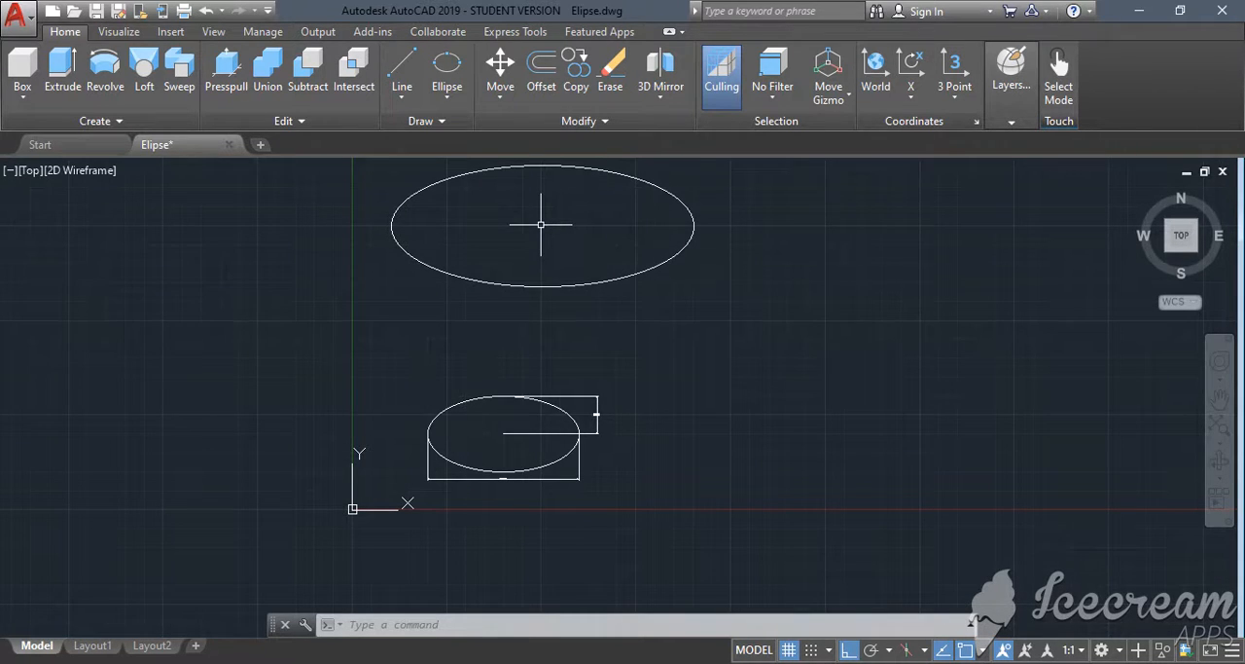
- Switch to Chrome to review the semi-major and semi-minor axes in the Wikipedia ellipse diagram, and return to AutoCAD
key(alt+Tab)
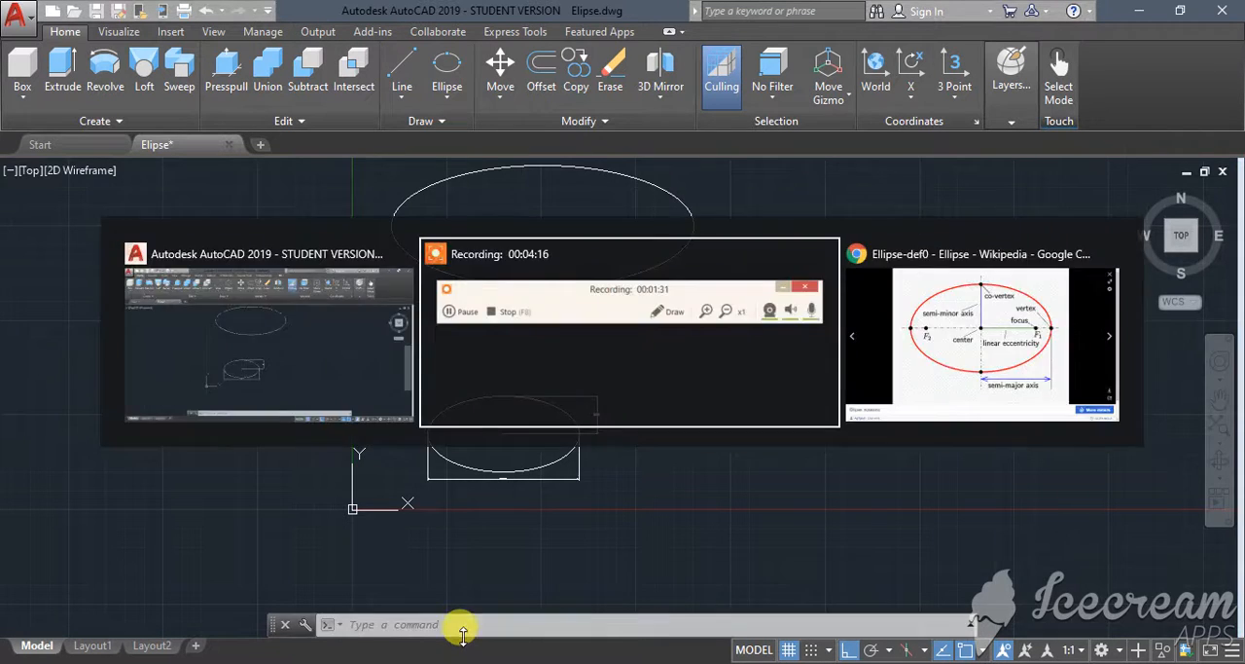
key(alt+Tab)
key(alt+Tab)
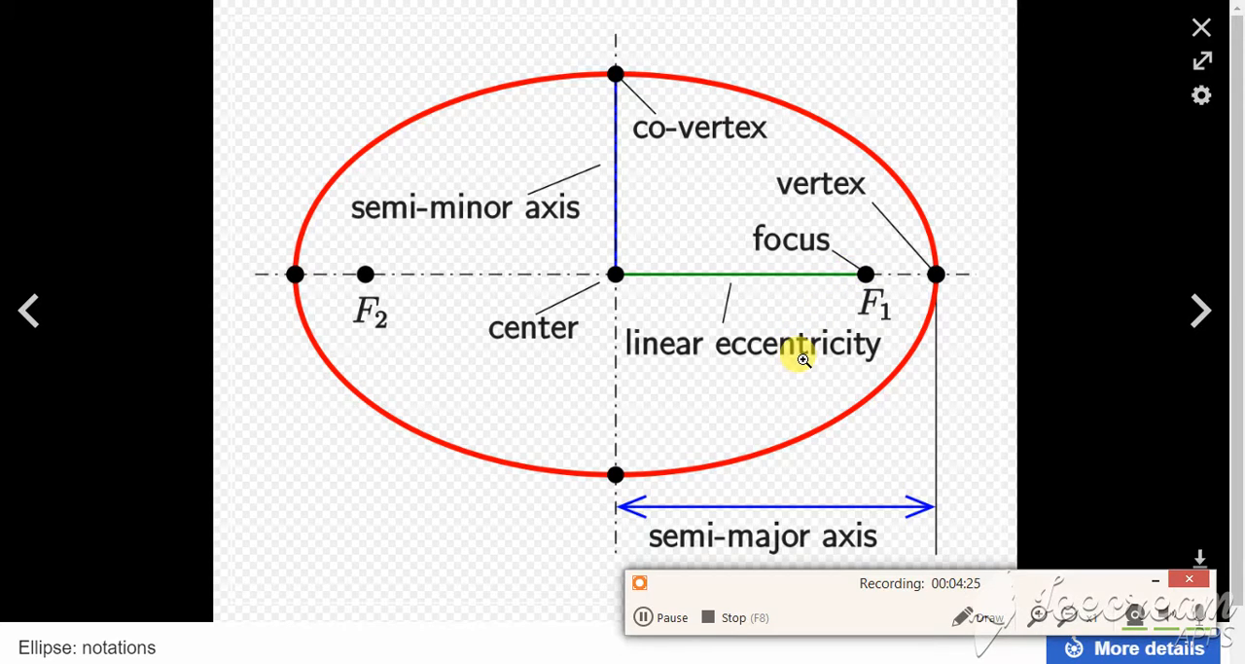
key(alt+Tab)
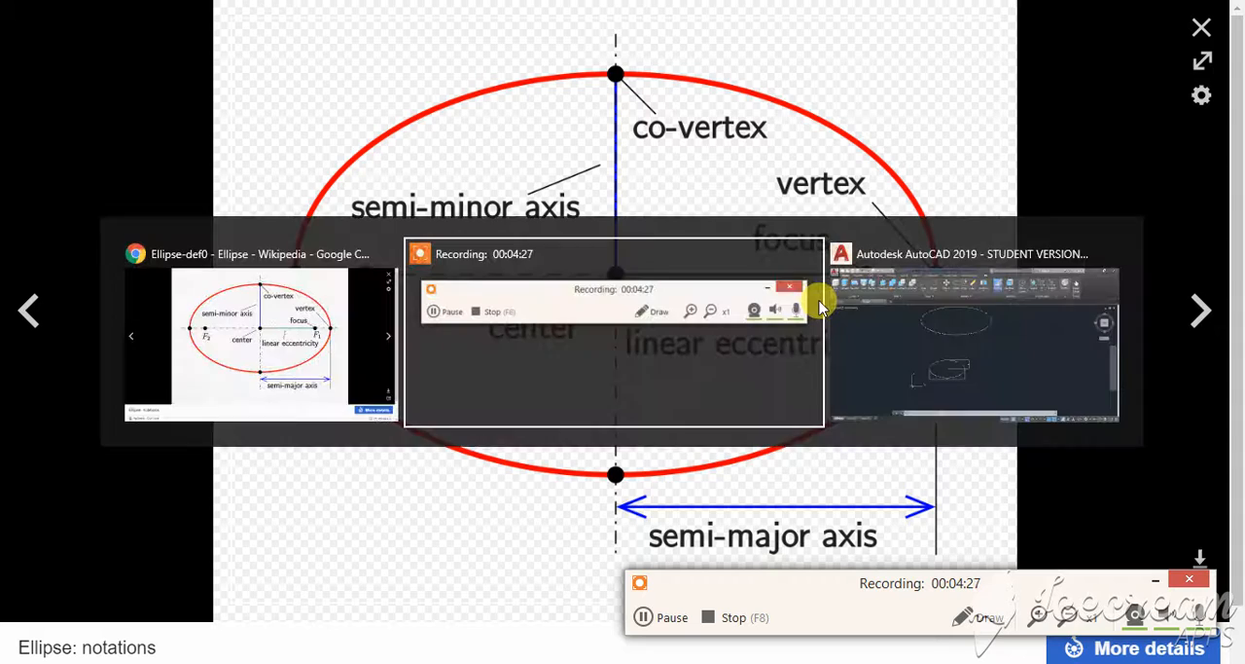
key(alt+Tab)
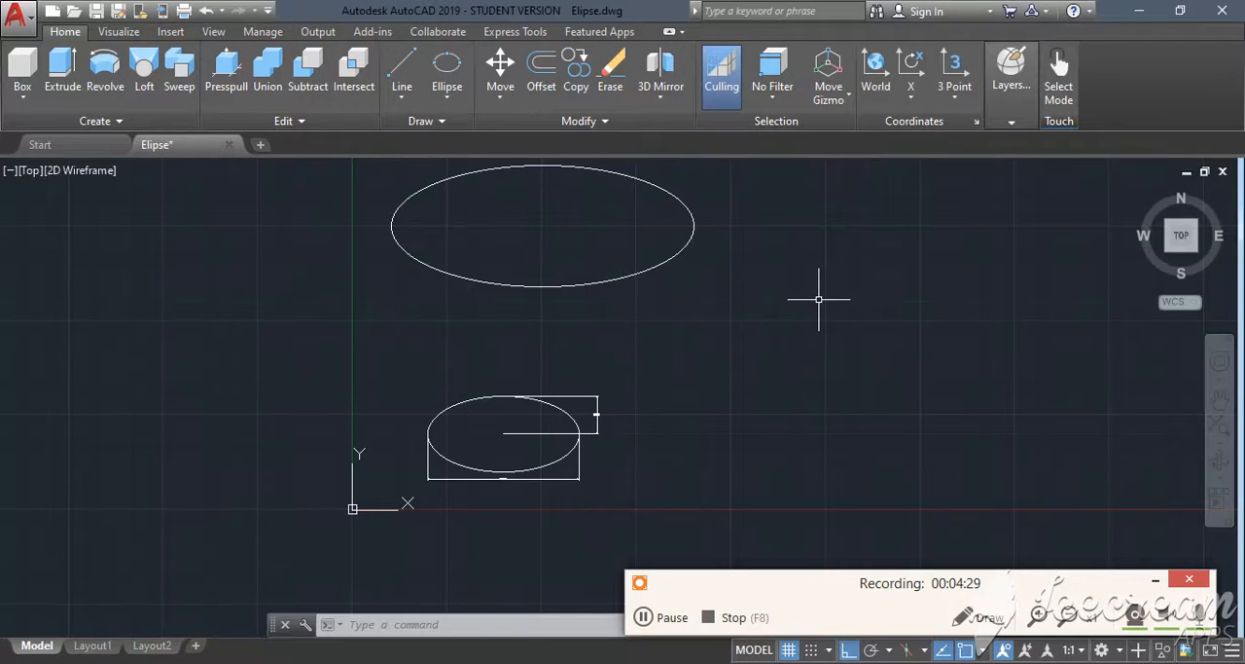
- Add a vertical linear dimension from the upper ellipse's top quadrant to its centre, placed outside the ellipse's right end
click(577, 167)
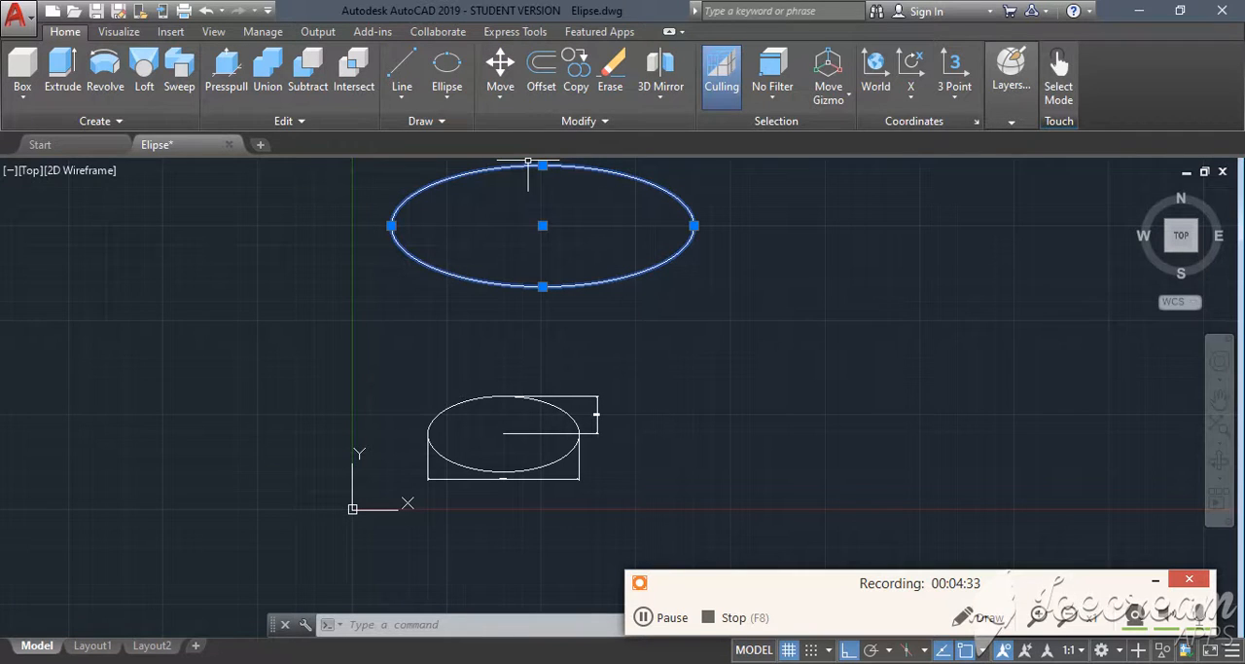
text(DIM)
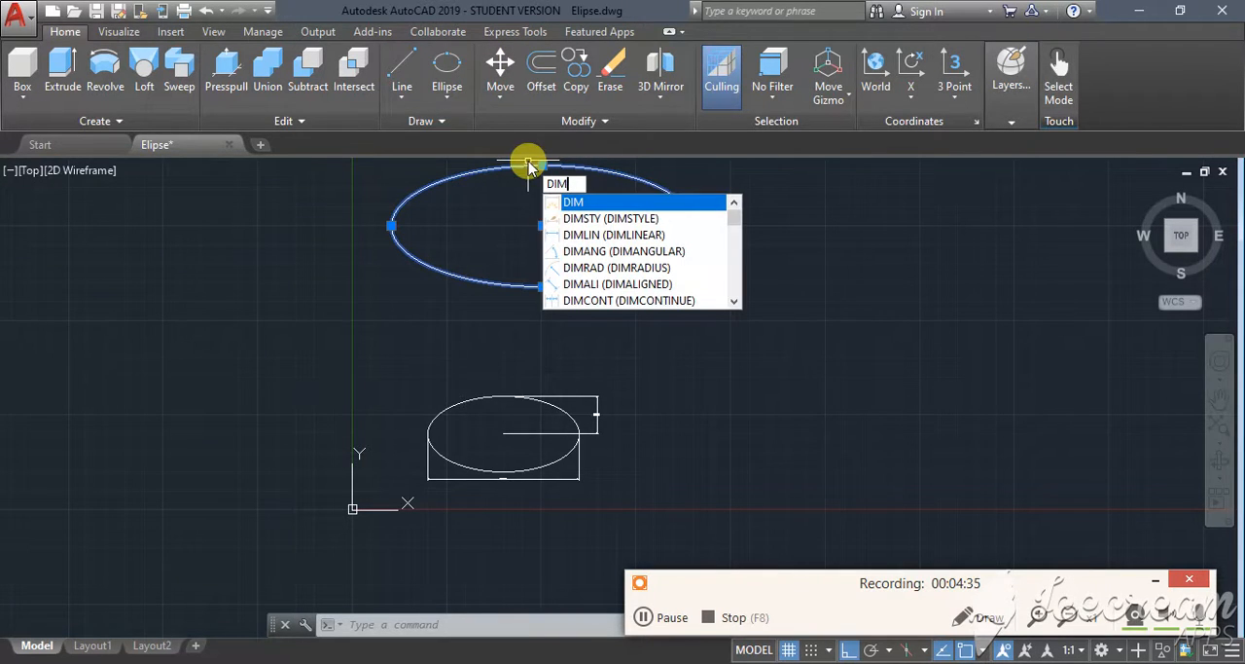
click(648, 237)
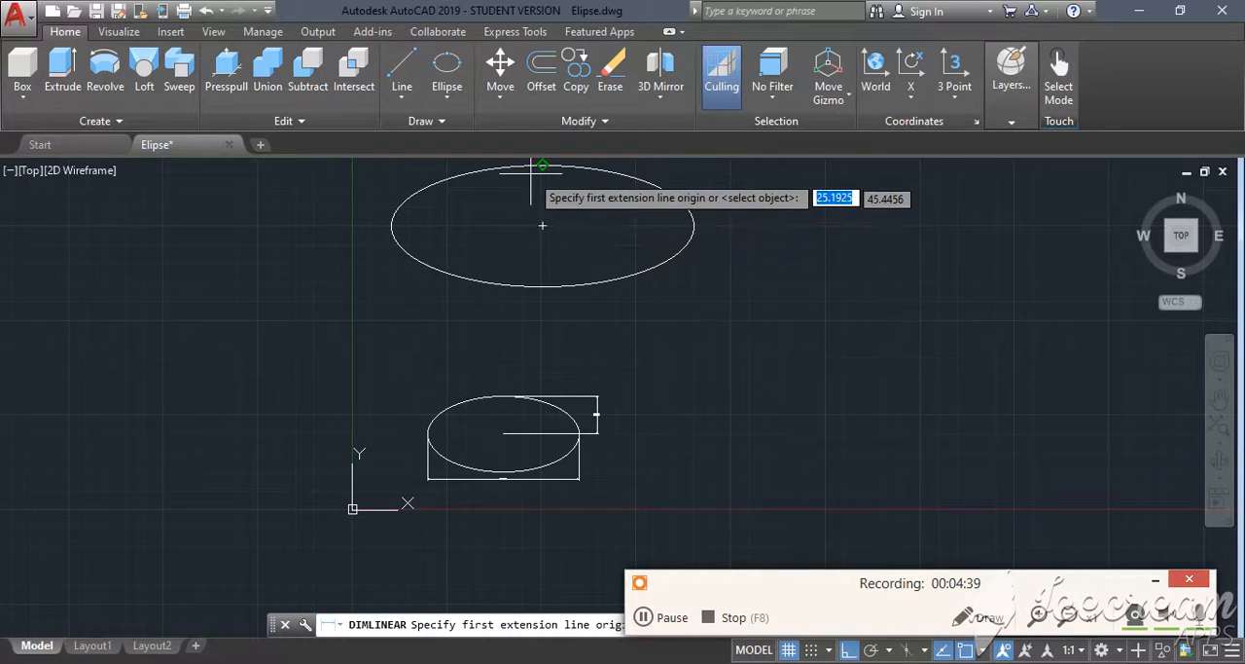
click(541, 167)
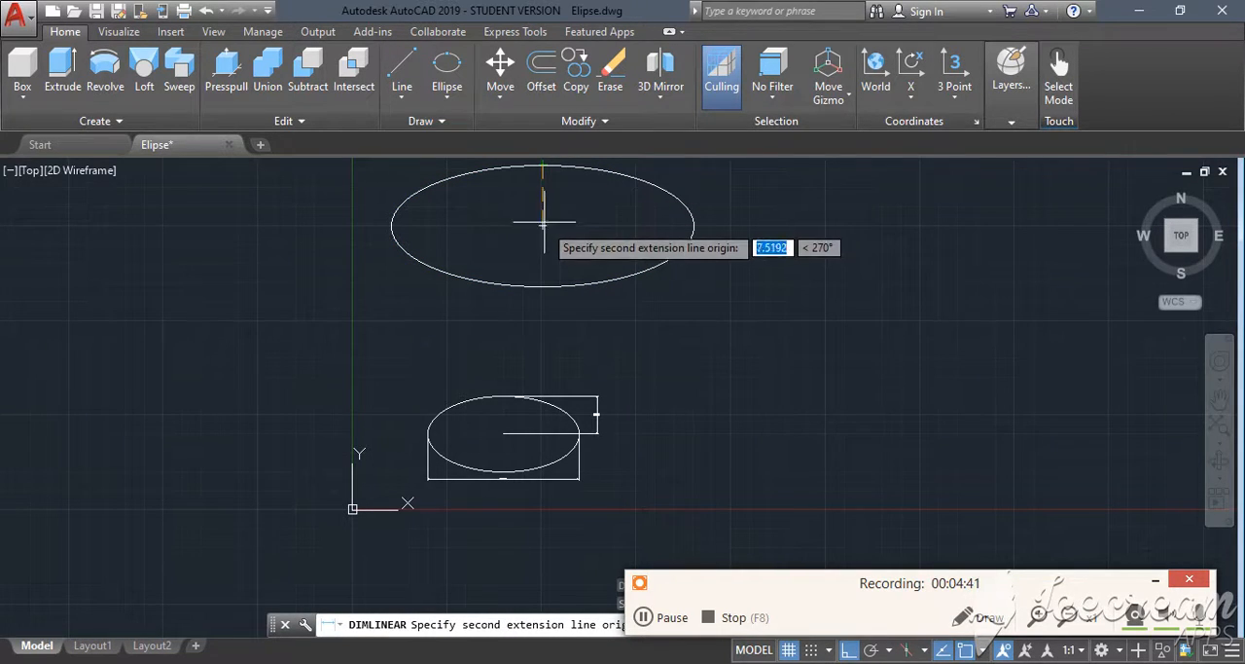
click(542, 226)
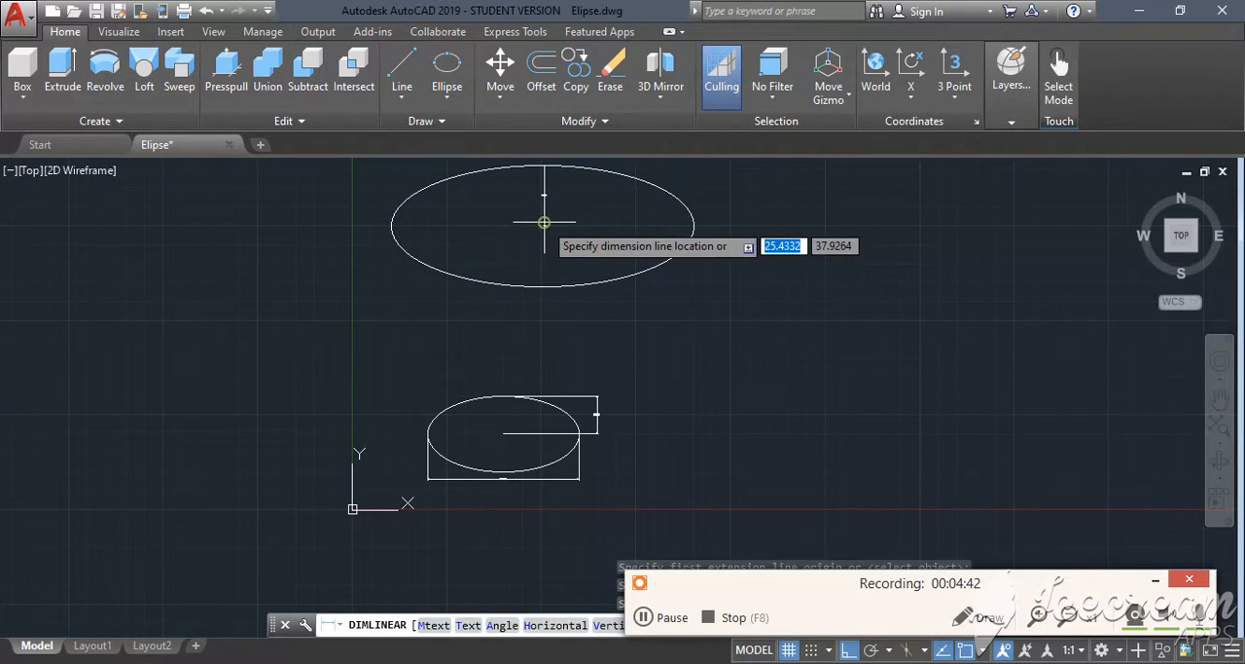
click(788, 226)
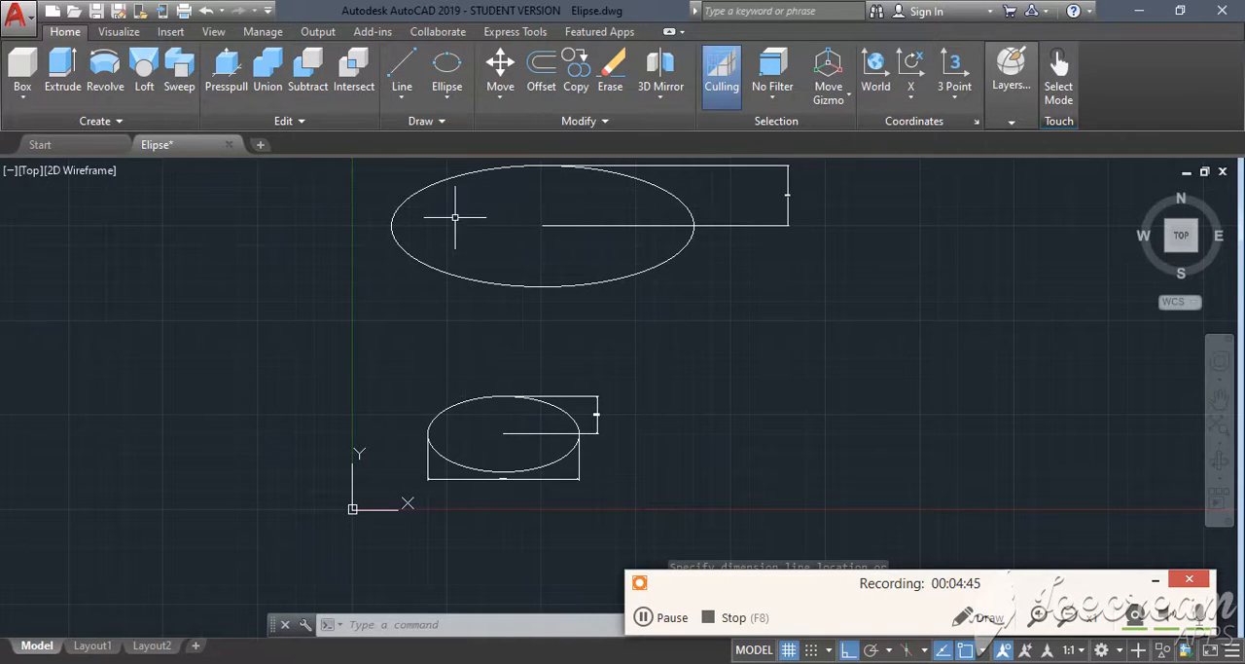